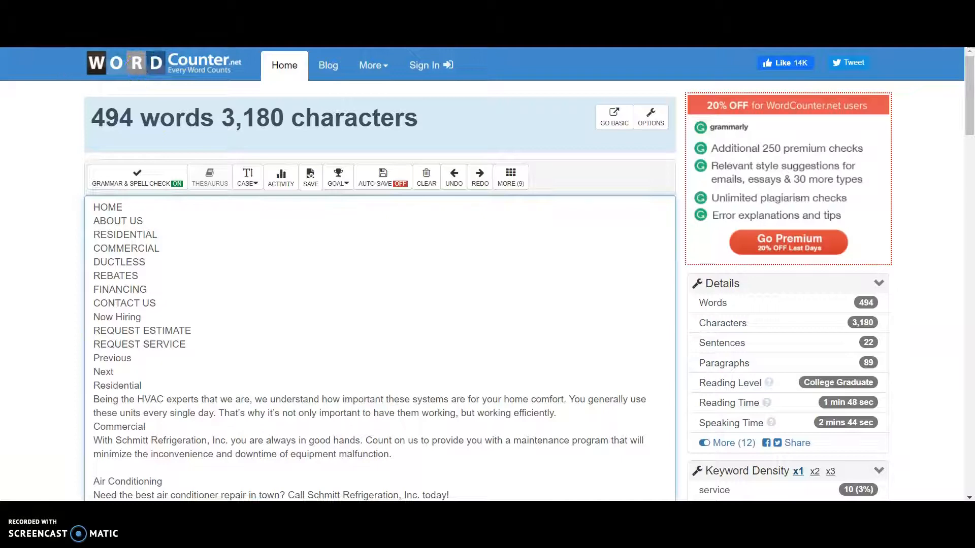
- Review the Schmitt Refrigeration homepage from its footer up through the services list to the Heating and Air Conditioning section
{"action": "scroll", "coordinate": [467, 302], "scroll_direction": "down", "scroll_amount": 7}
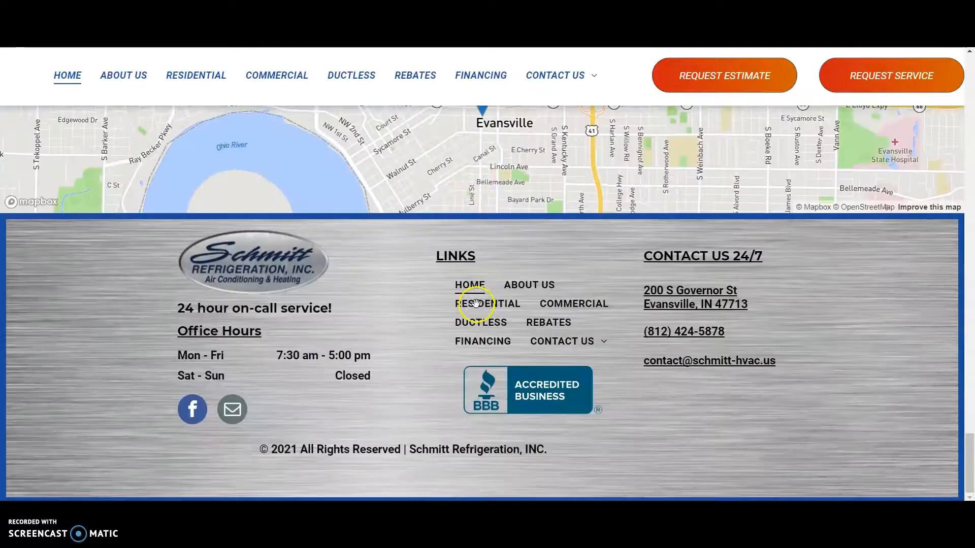
{"action": "scroll", "coordinate": [477, 308], "scroll_direction": "up", "scroll_amount": 15}
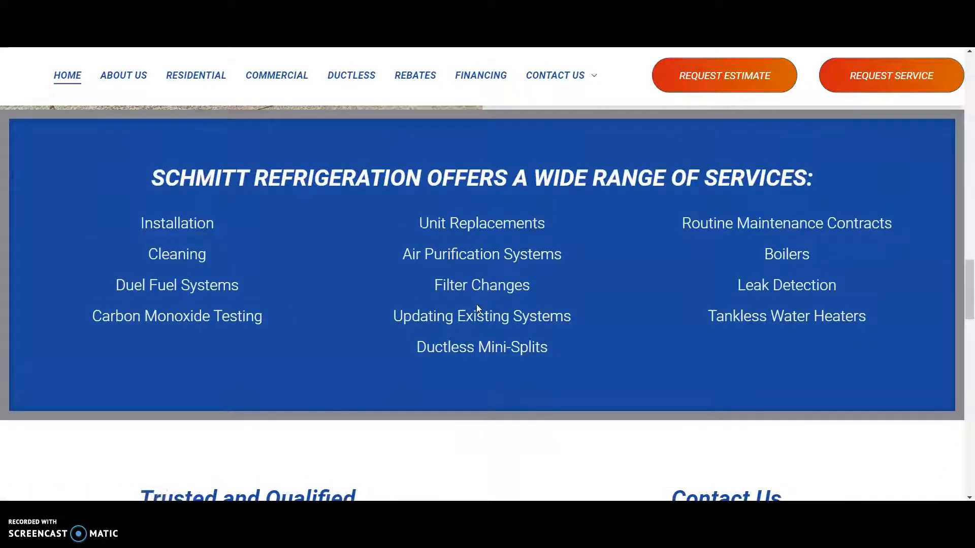
{"action": "scroll", "coordinate": [476, 304], "scroll_direction": "up", "scroll_amount": 6}
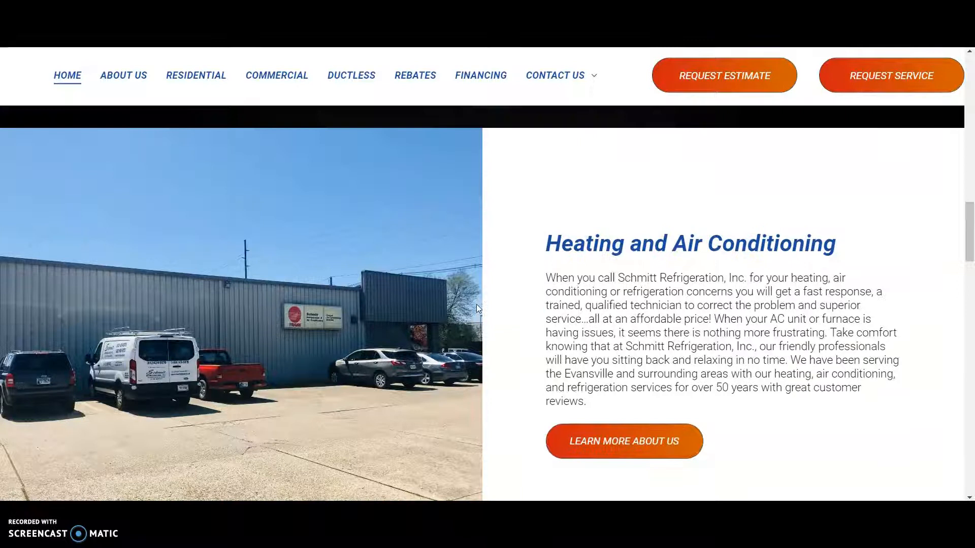
{"action": "scroll", "coordinate": [487, 304], "scroll_direction": "up", "scroll_amount": 3}
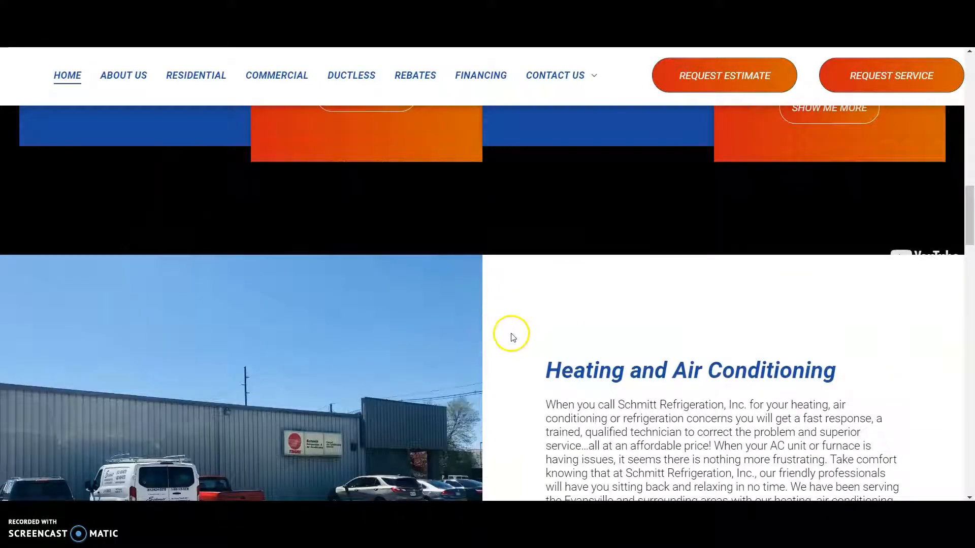
{"action": "scroll", "coordinate": [513, 338], "scroll_direction": "down", "scroll_amount": 4}
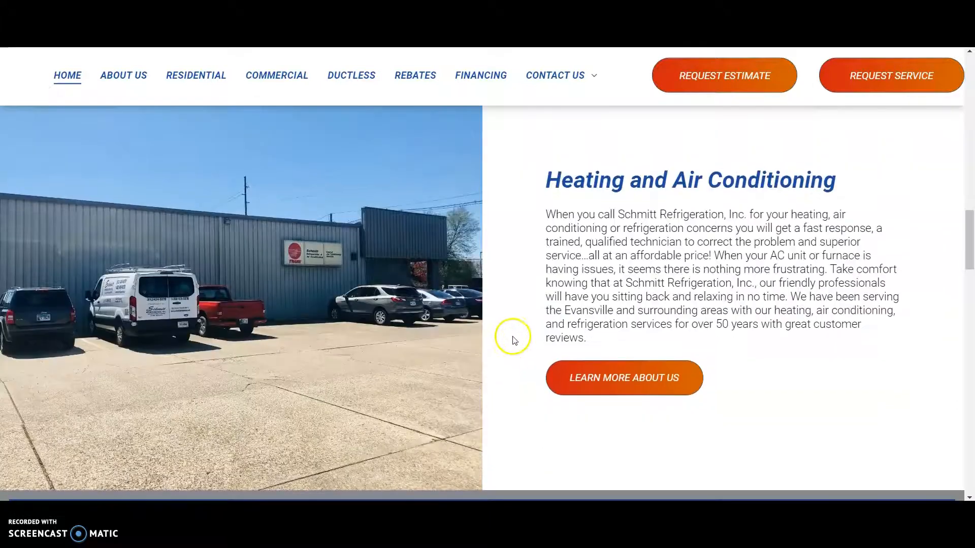
- Check the file name of the Vectren certificate image through its save dialog, without saving the image
{"action": "right_click", "coordinate": [379, 258]}
{"action": "scroll", "coordinate": [298, 232], "scroll_direction": "down", "scroll_amount": 5}
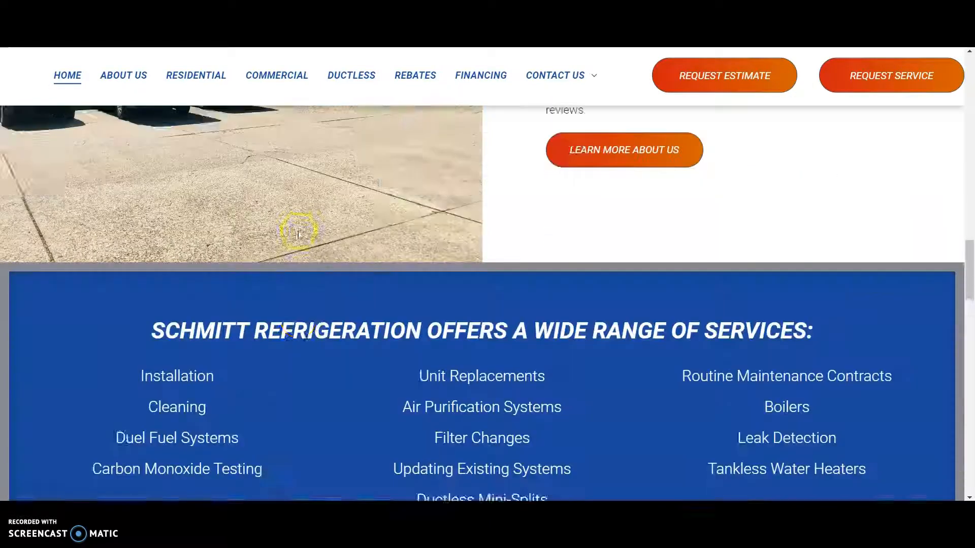
{"action": "scroll", "coordinate": [314, 236], "scroll_direction": "down", "scroll_amount": 13}
{"action": "right_click", "coordinate": [374, 178]}
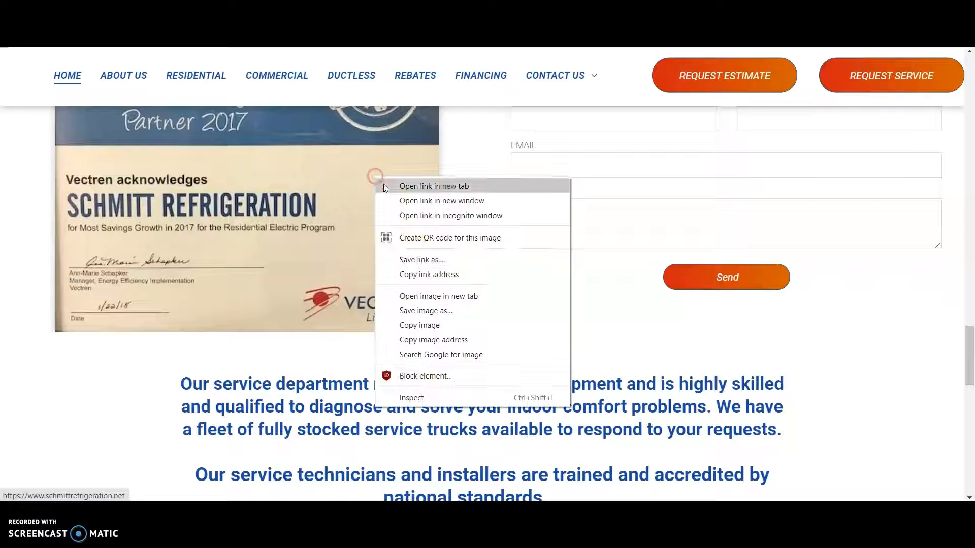
{"action": "left_click", "coordinate": [426, 296]}
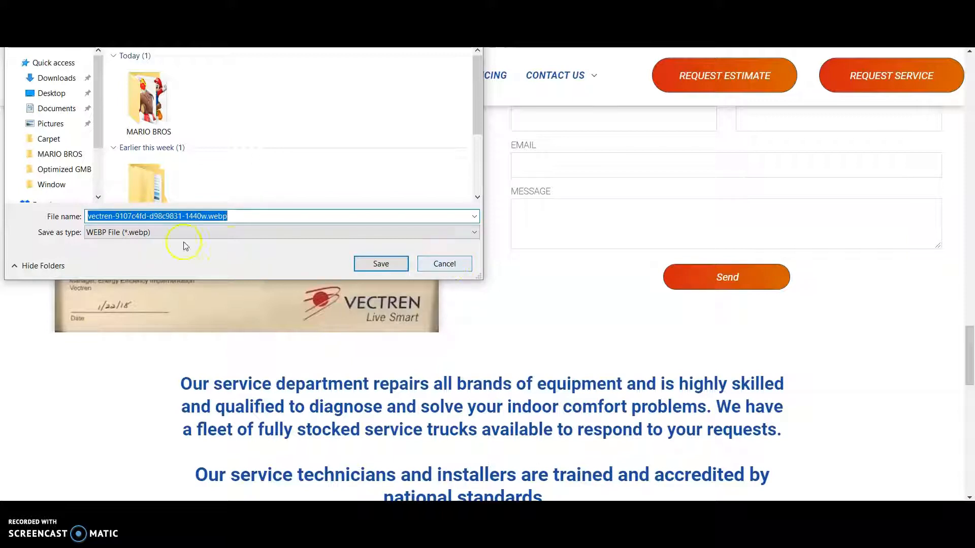
{"action": "left_click", "coordinate": [456, 264]}
- Look through the Google results for "ac repair evansville" and open the G.R. Freeman Heating & Air Conditioning website
{"action": "scroll", "coordinate": [476, 267], "scroll_direction": "up", "scroll_amount": 10}
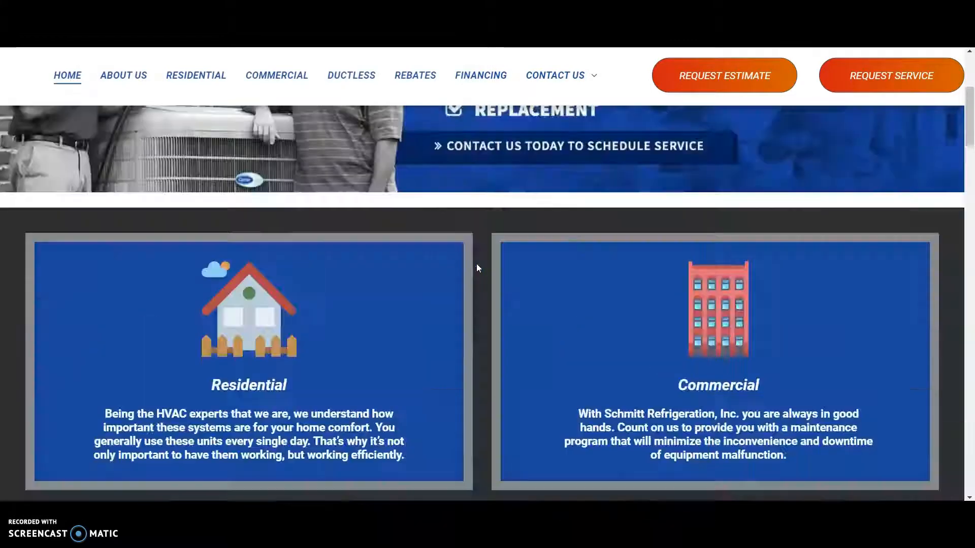
{"action": "scroll", "coordinate": [477, 264], "scroll_direction": "up", "scroll_amount": 5}
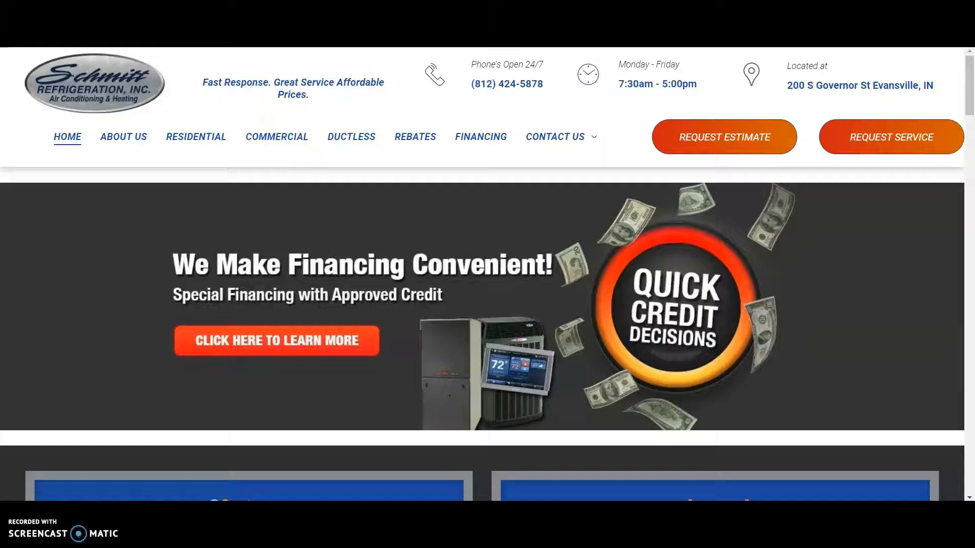
{"action": "key", "text": "ctrl+shift+Tab"}
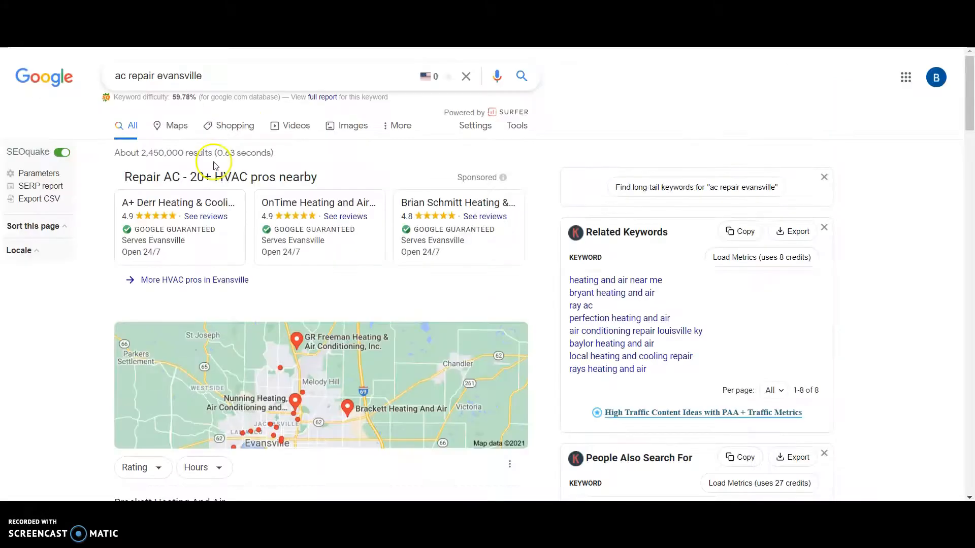
{"action": "scroll", "coordinate": [260, 136], "scroll_direction": "down", "scroll_amount": 1}
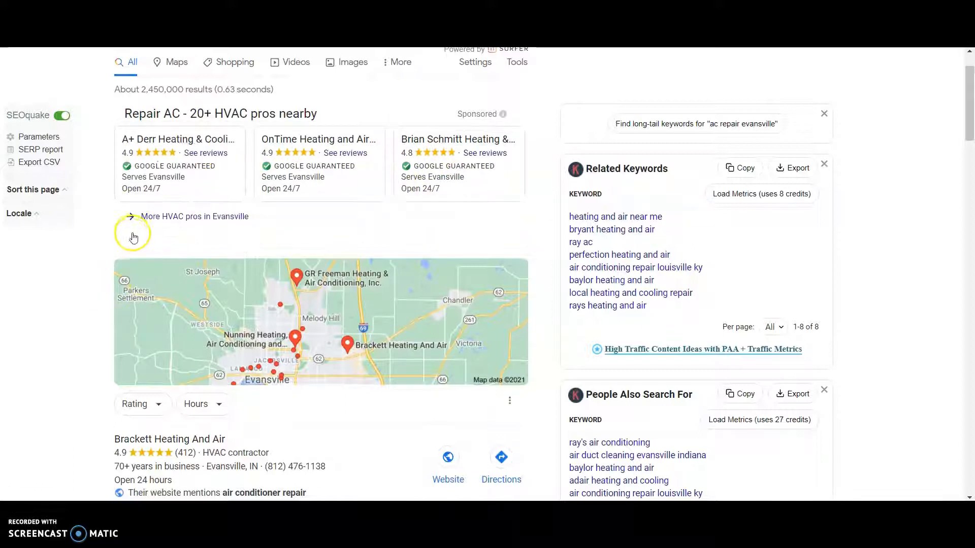
{"action": "scroll", "coordinate": [133, 238], "scroll_direction": "down", "scroll_amount": 4}
{"action": "scroll", "coordinate": [394, 235], "scroll_direction": "down", "scroll_amount": 10}
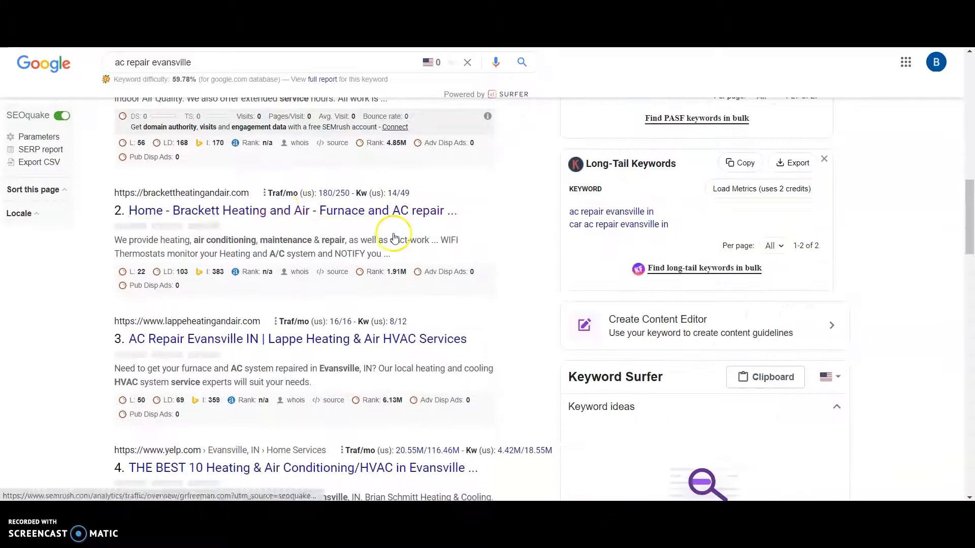
{"action": "scroll", "coordinate": [356, 228], "scroll_direction": "up", "scroll_amount": 3}
{"action": "left_click", "coordinate": [162, 186]}
- Examine the G.R. Freeman homepage down to its footer and browse its customer reviews box to the end
{"action": "scroll", "coordinate": [325, 215], "scroll_direction": "down", "scroll_amount": 7}
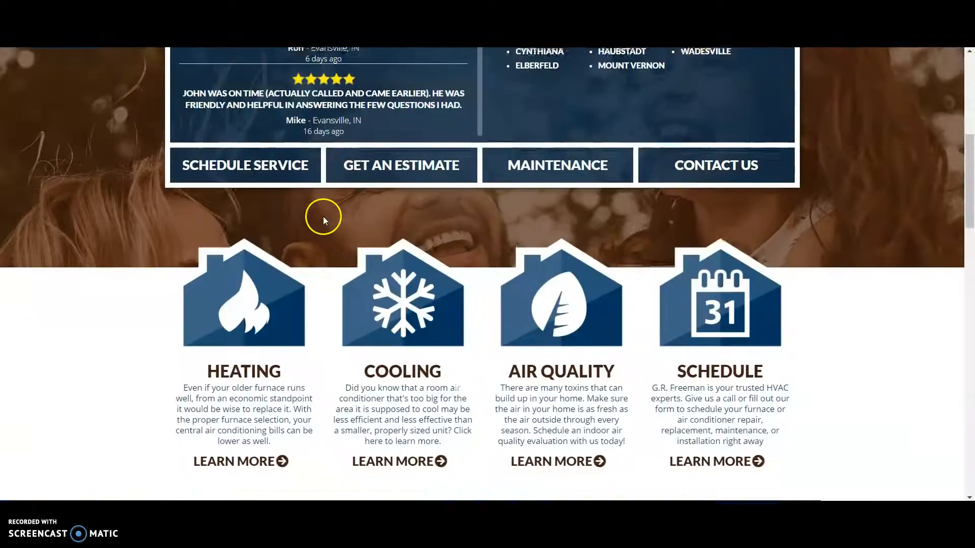
{"action": "scroll", "coordinate": [323, 217], "scroll_direction": "down", "scroll_amount": 20}
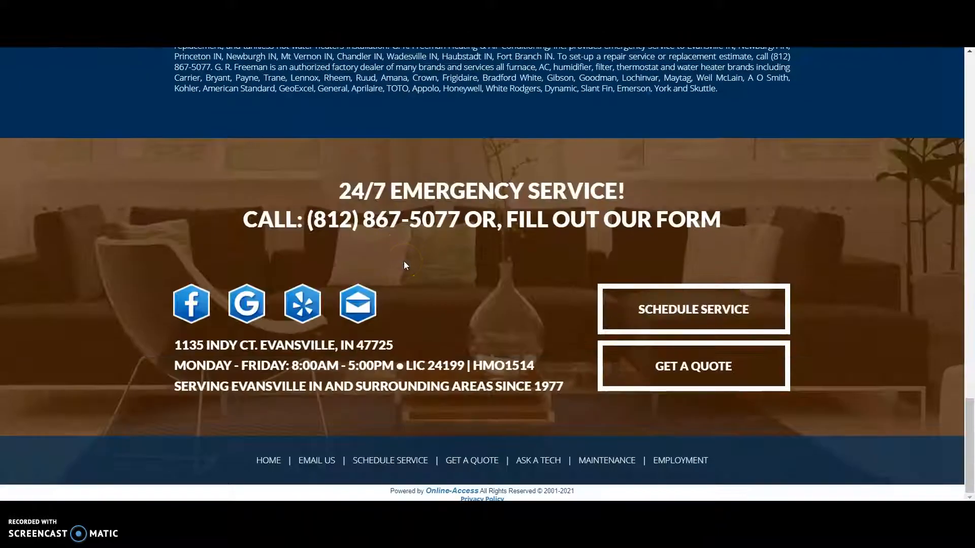
{"action": "scroll", "coordinate": [404, 261], "scroll_direction": "up", "scroll_amount": 20}
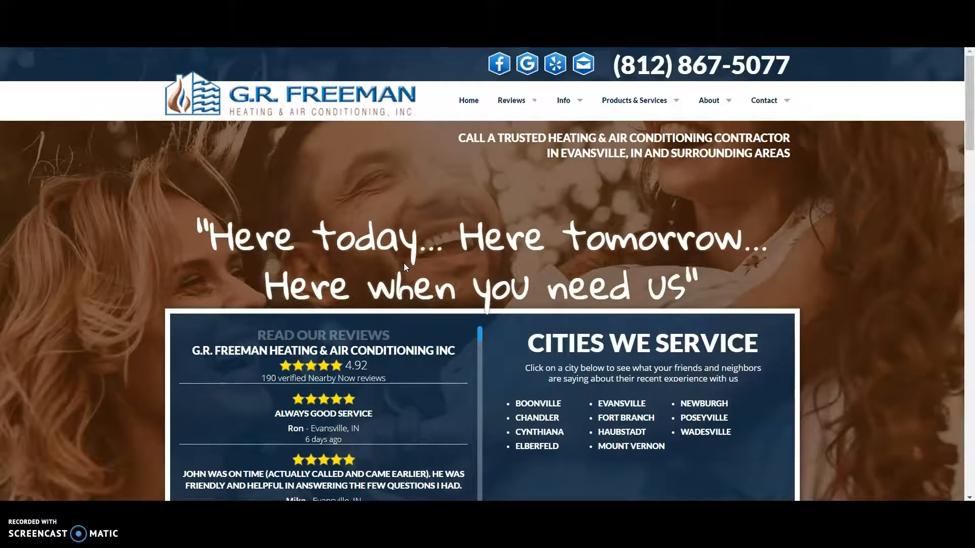
{"action": "scroll", "coordinate": [430, 258], "scroll_direction": "down", "scroll_amount": 6}
{"action": "scroll", "coordinate": [511, 284], "scroll_direction": "up", "scroll_amount": 4}
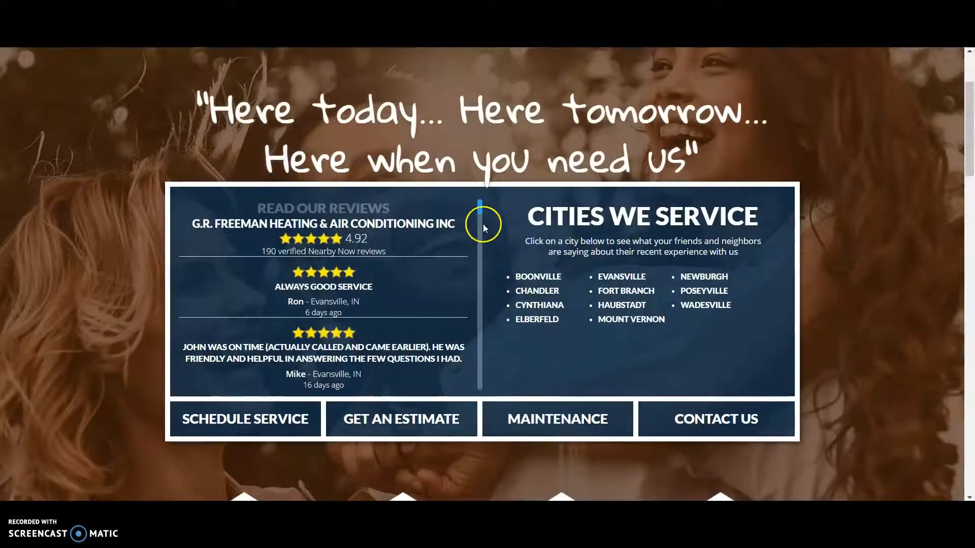
{"action": "left_click_drag", "start_coordinate": [480, 205], "coordinate": [484, 385]}
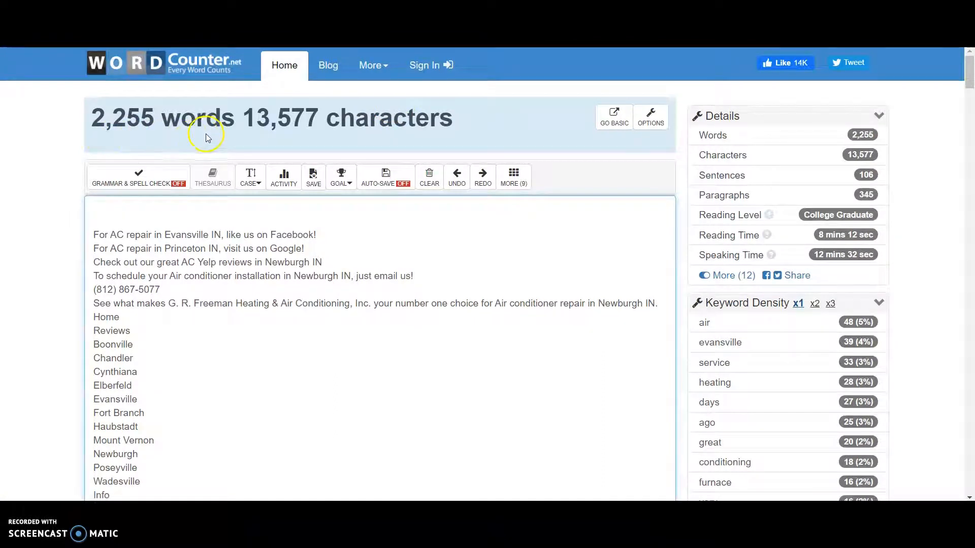
- Examine the word count and the pasted G.R. Freeman homepage text in WordCounter
{"action": "scroll", "coordinate": [32, 205], "scroll_direction": "down", "scroll_amount": 2}
{"action": "scroll", "coordinate": [32, 204], "scroll_direction": "down", "scroll_amount": 2}
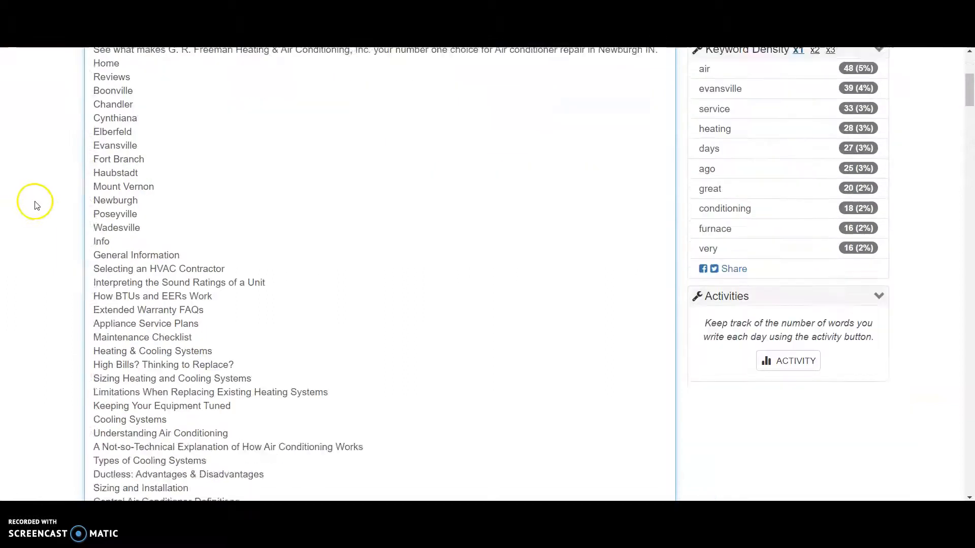
{"action": "scroll", "coordinate": [35, 202], "scroll_direction": "up", "scroll_amount": 5}
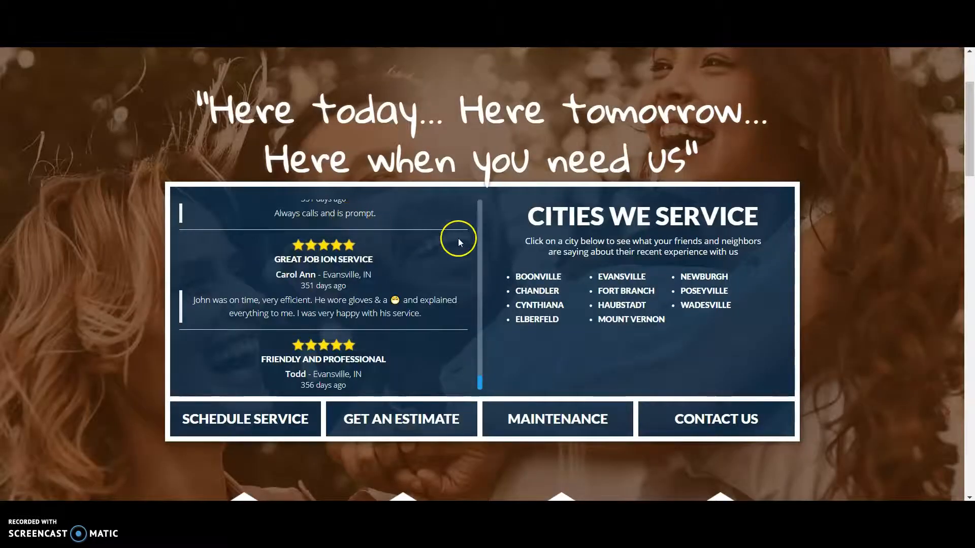
- Review the G.R. Freeman homepage's service blocks, company description and footer content
{"action": "scroll", "coordinate": [458, 238], "scroll_direction": "up", "scroll_amount": 1}
{"action": "scroll", "coordinate": [496, 248], "scroll_direction": "up", "scroll_amount": 2}
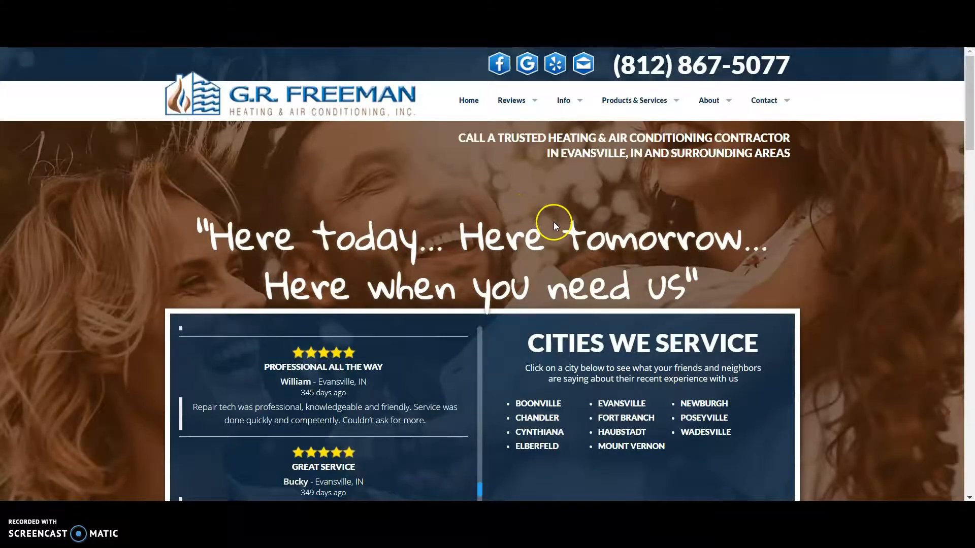
{"action": "scroll", "coordinate": [553, 222], "scroll_direction": "down", "scroll_amount": 14}
{"action": "scroll", "coordinate": [573, 231], "scroll_direction": "up", "scroll_amount": 4}
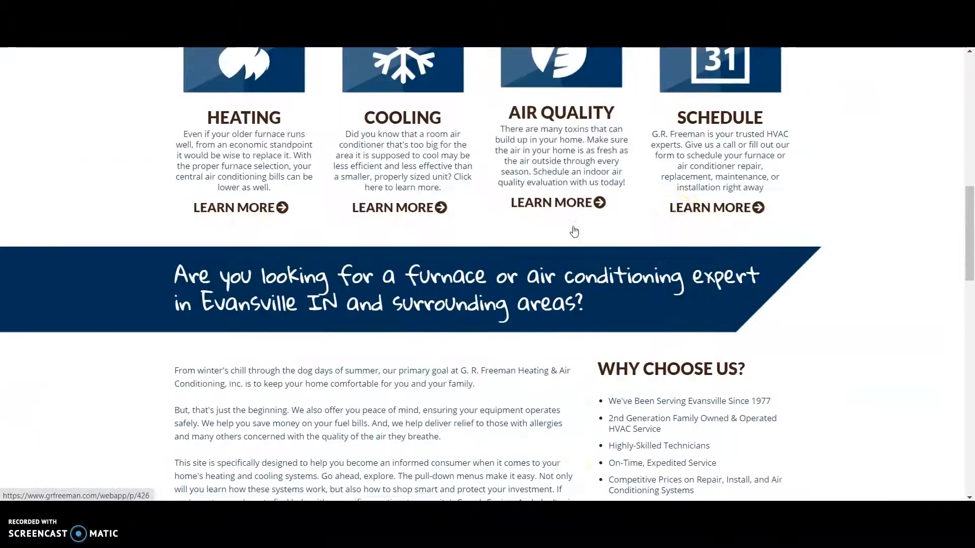
{"action": "scroll", "coordinate": [557, 221], "scroll_direction": "down", "scroll_amount": 12}
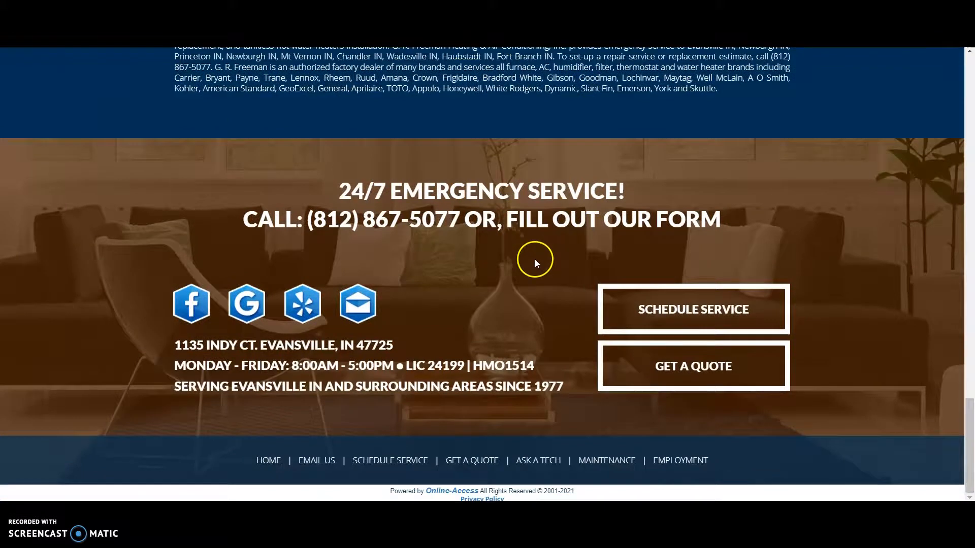
- Recheck the G.R. Freeman page's total word count in WordCounter and return to the company's homepage
{"action": "scroll", "coordinate": [535, 260], "scroll_direction": "up", "scroll_amount": 20}
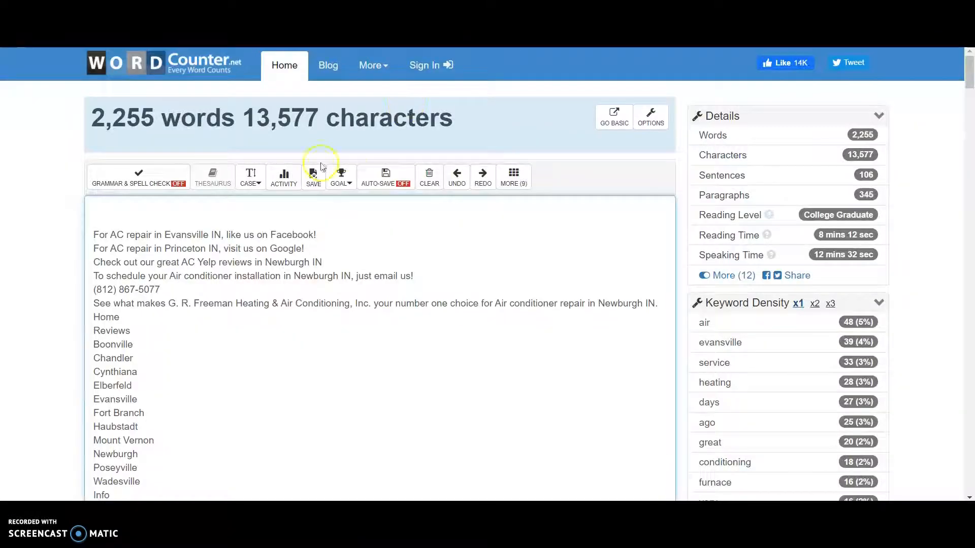
{"action": "left_click", "coordinate": [488, 20]}
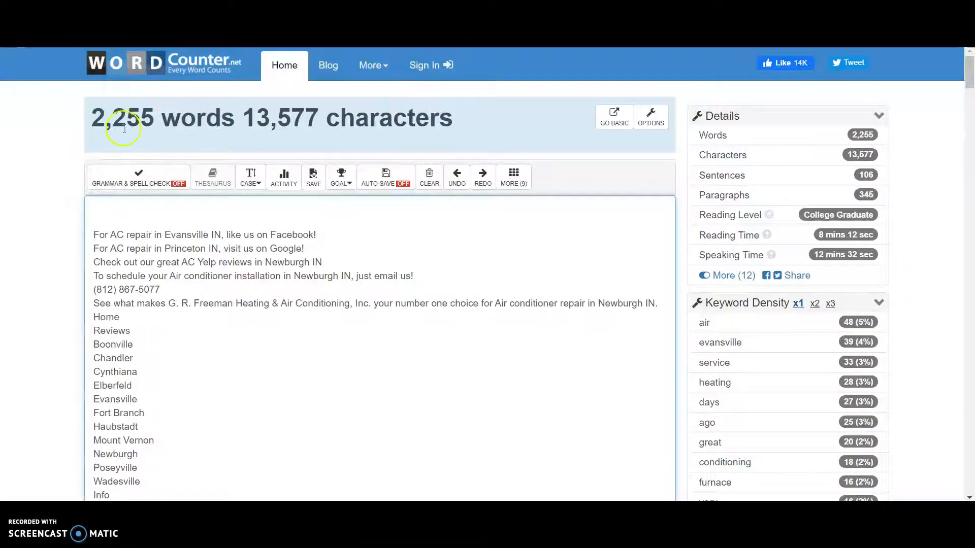
{"action": "left_click", "coordinate": [224, 33]}
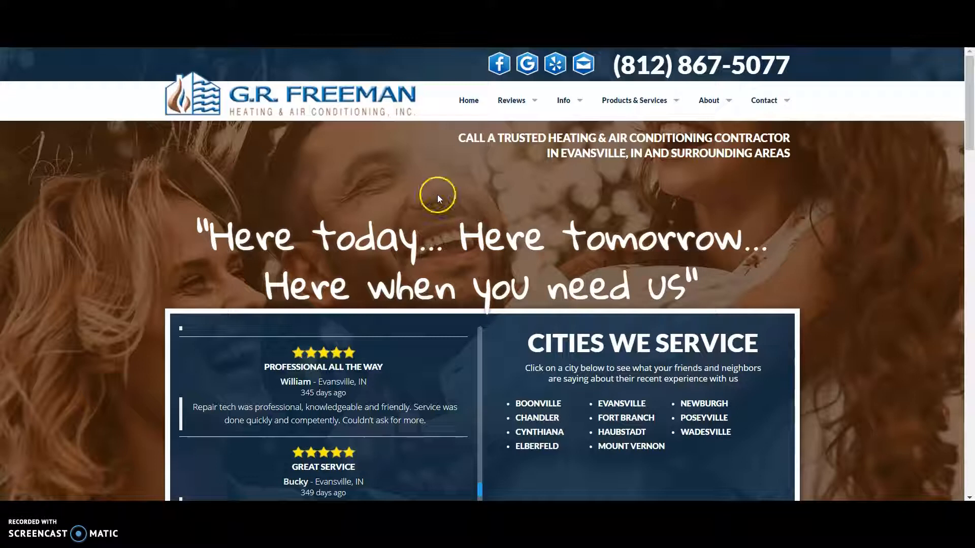
- Inspect the company van picture on the G.R. Freeman homepage for an image-saving option
{"action": "scroll", "coordinate": [458, 209], "scroll_direction": "down", "scroll_amount": 3}
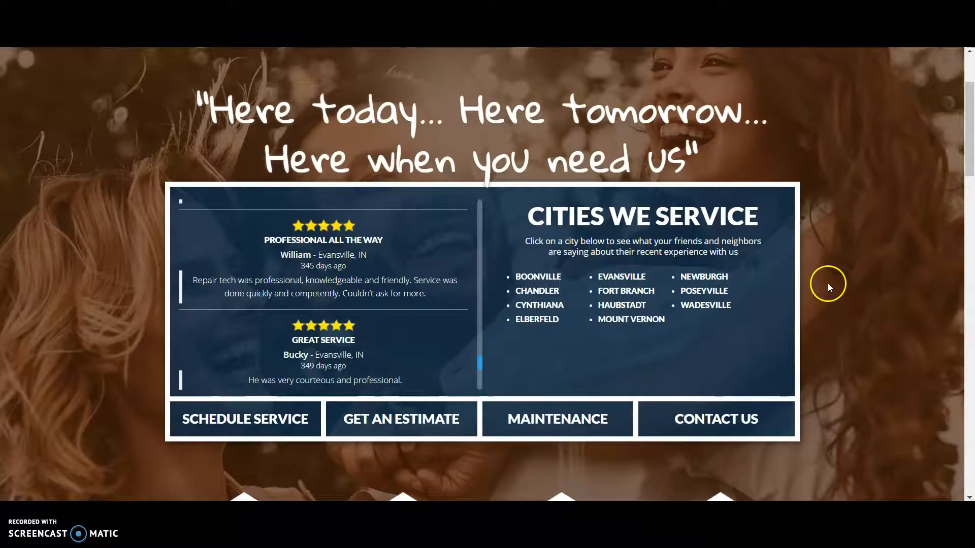
{"action": "scroll", "coordinate": [827, 283], "scroll_direction": "down", "scroll_amount": 3}
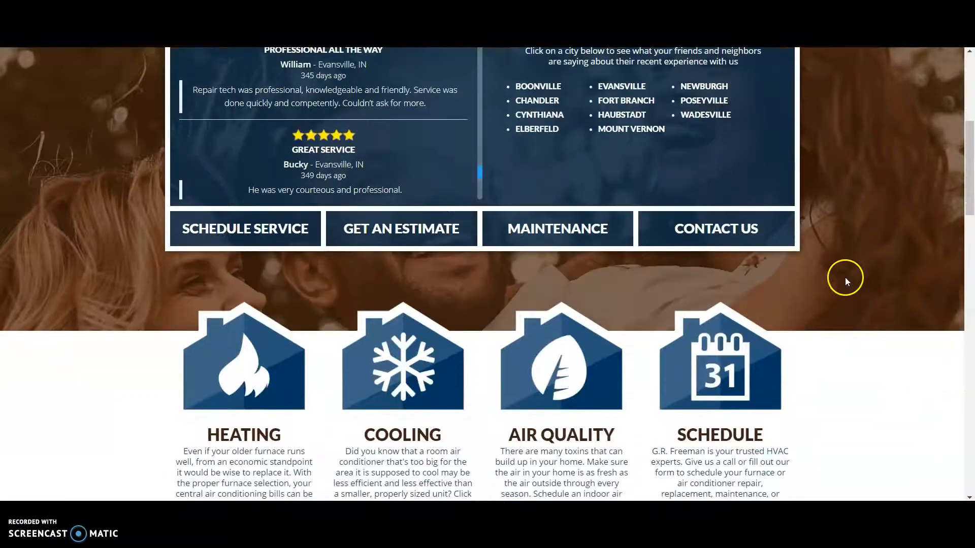
{"action": "scroll", "coordinate": [846, 280], "scroll_direction": "down", "scroll_amount": 12}
{"action": "right_click", "coordinate": [415, 257]}
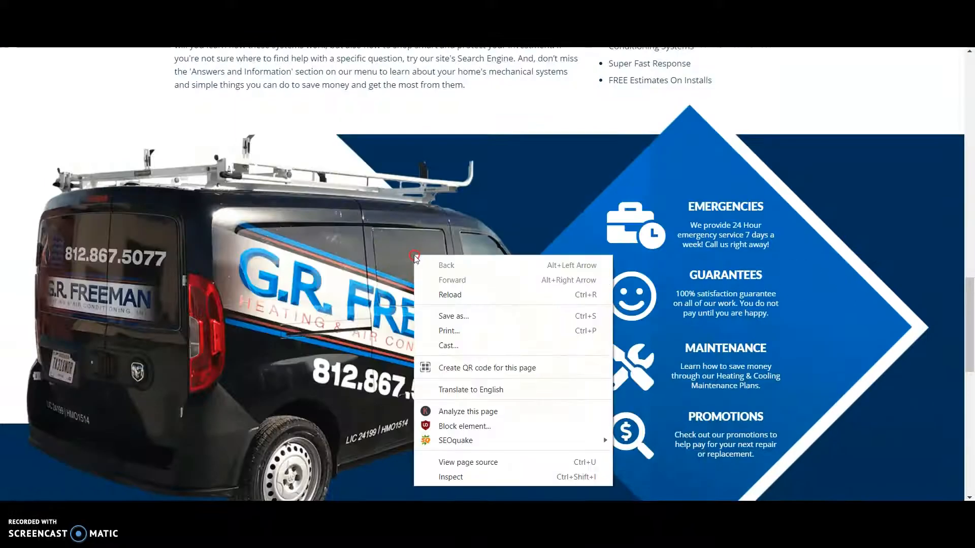
{"action": "scroll", "coordinate": [595, 227], "scroll_direction": "up", "scroll_amount": 12}
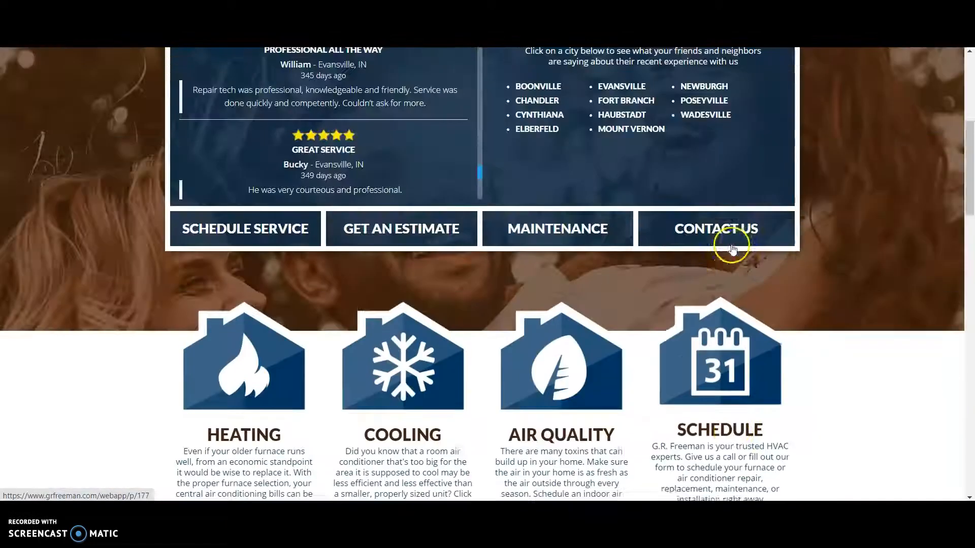
- Check the file name of the Schedule calendar icon through its save dialog, without saving the image
{"action": "right_click", "coordinate": [720, 329]}
{"action": "left_click", "coordinate": [761, 233]}
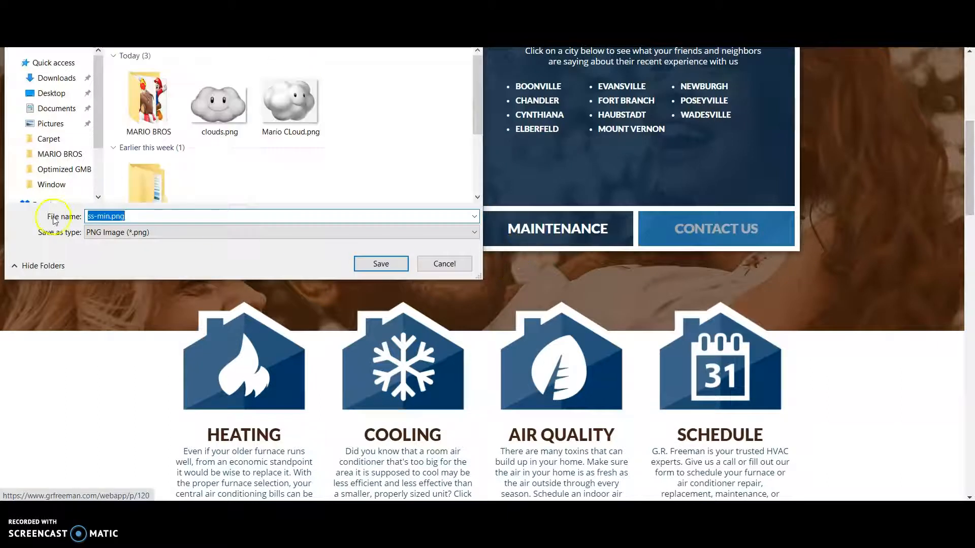
{"action": "left_click", "coordinate": [447, 264]}
- Check the file name of the Heating flame icon through its save dialog, without saving the image
{"action": "right_click", "coordinate": [312, 340]}
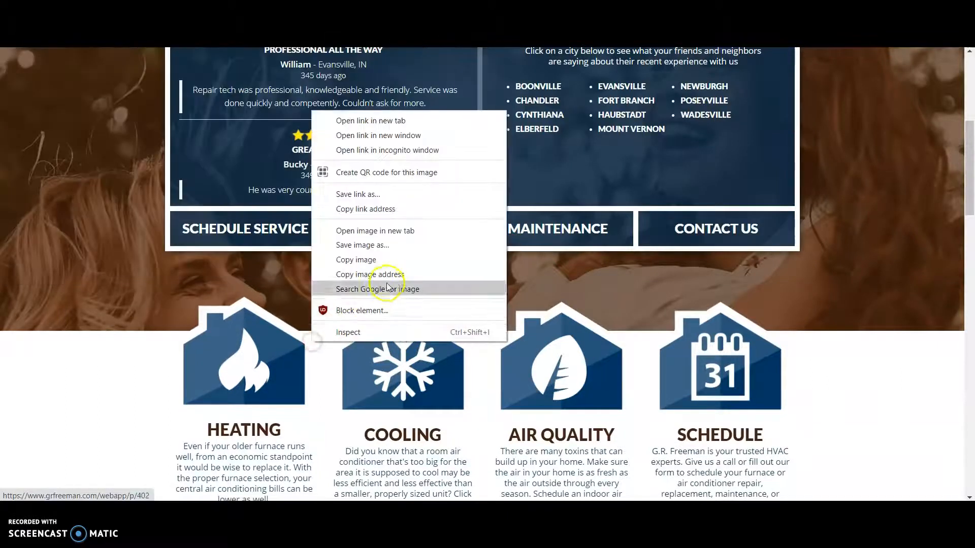
{"action": "left_click", "coordinate": [397, 248]}
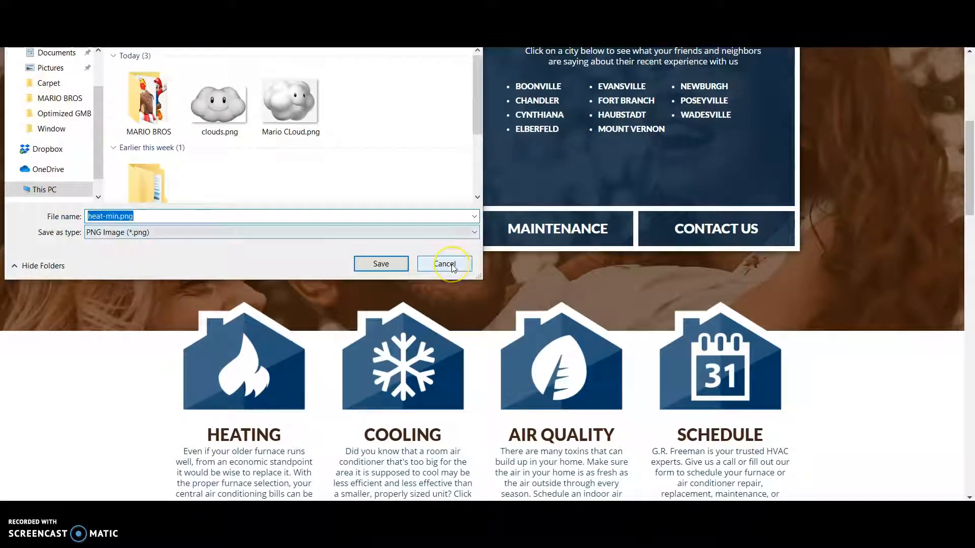
{"action": "left_click", "coordinate": [452, 264]}
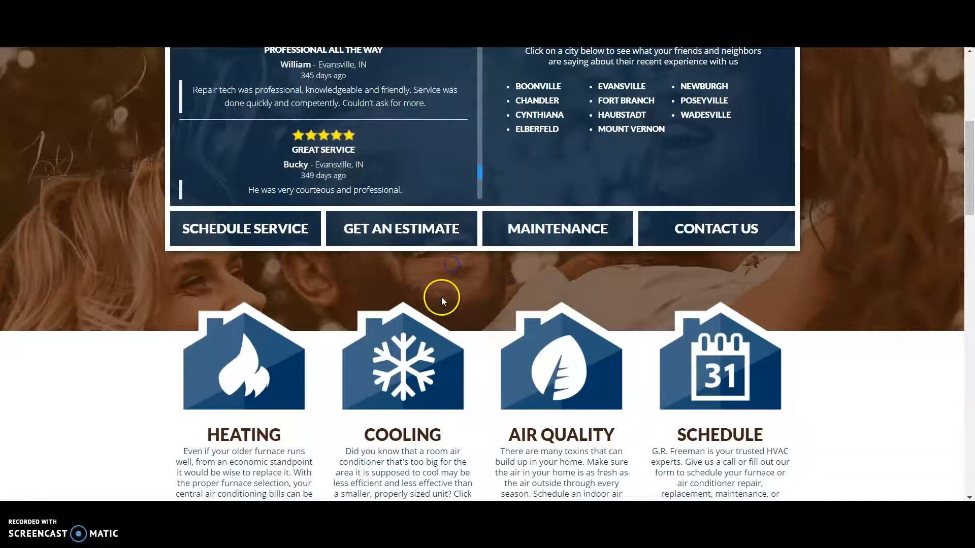
{"action": "scroll", "coordinate": [485, 284], "scroll_direction": "up", "scroll_amount": 5}
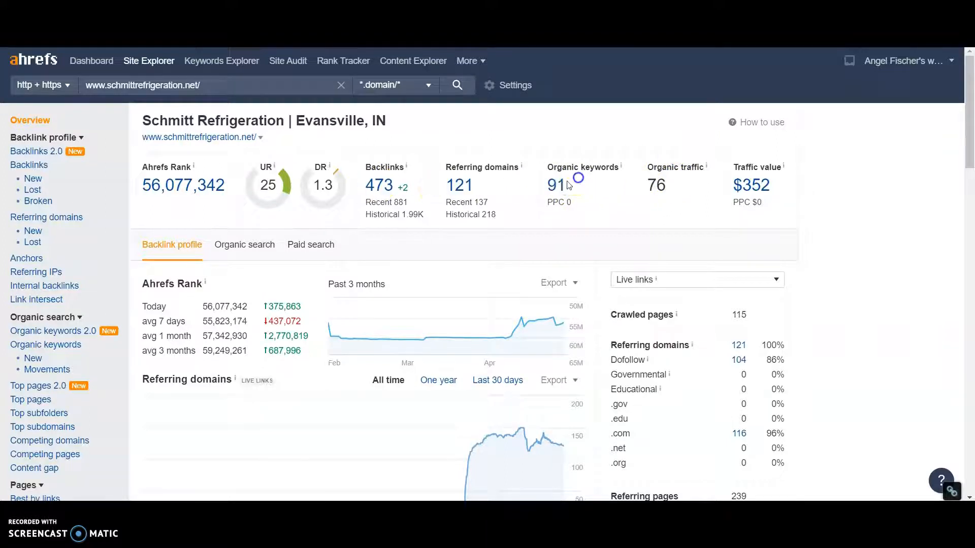
{"action": "left_click", "coordinate": [549, 189]}
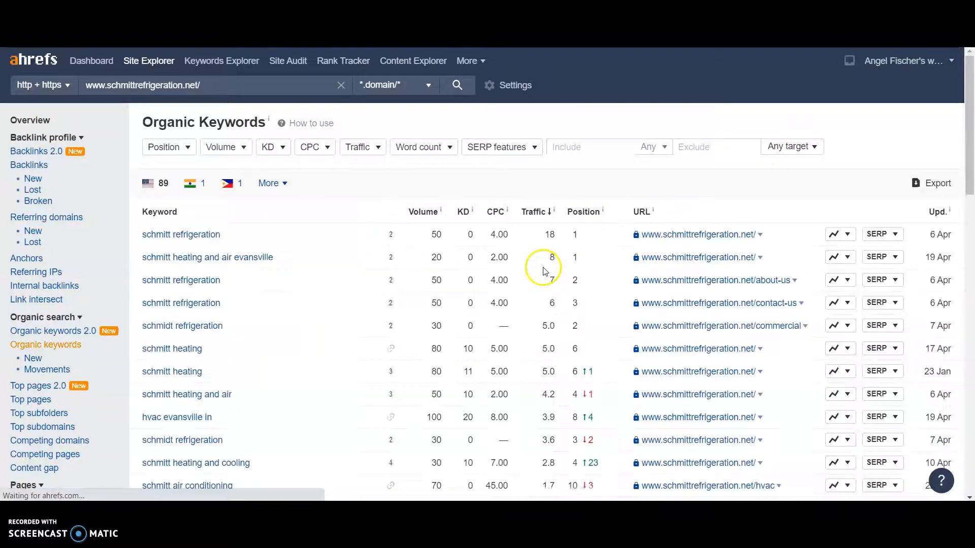
{"action": "scroll", "coordinate": [370, 283], "scroll_direction": "down", "scroll_amount": 3}
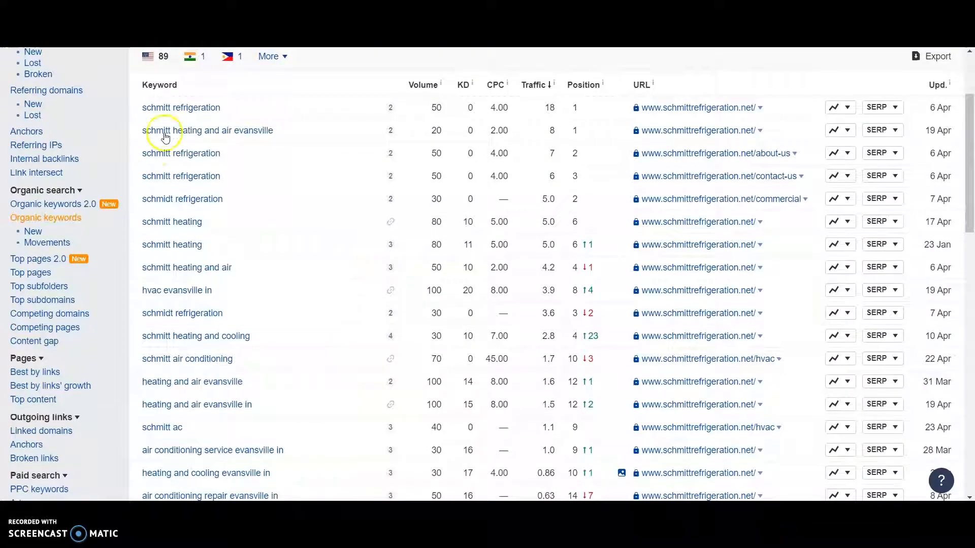
{"action": "scroll", "coordinate": [184, 220], "scroll_direction": "down", "scroll_amount": 1}
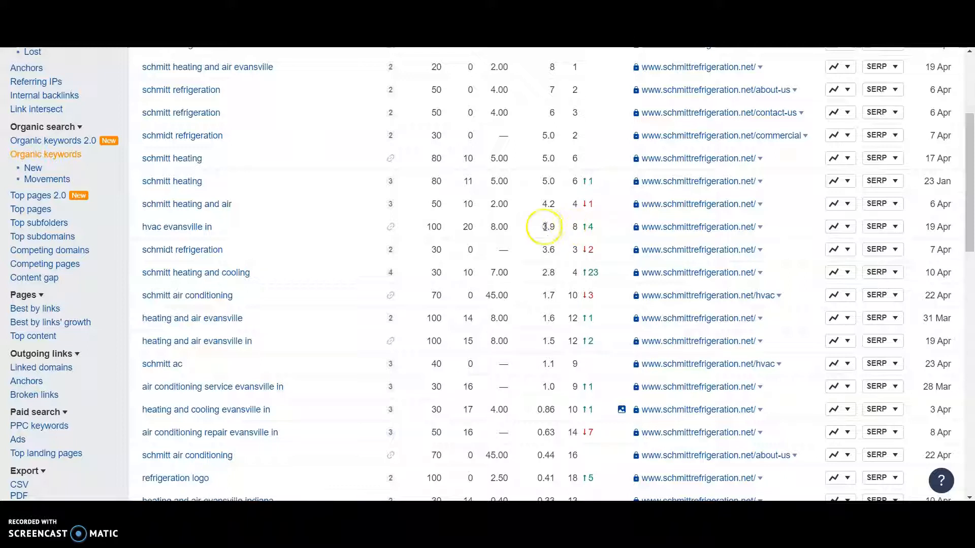
{"action": "scroll", "coordinate": [551, 227], "scroll_direction": "up", "scroll_amount": 3}
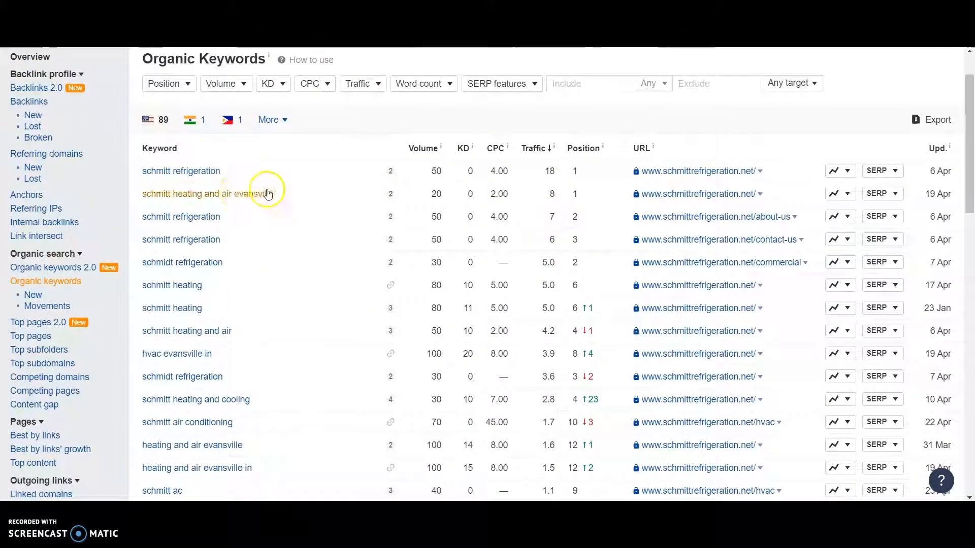
{"action": "scroll", "coordinate": [573, 278], "scroll_direction": "down", "scroll_amount": 3}
{"action": "scroll", "coordinate": [572, 278], "scroll_direction": "down", "scroll_amount": 1}
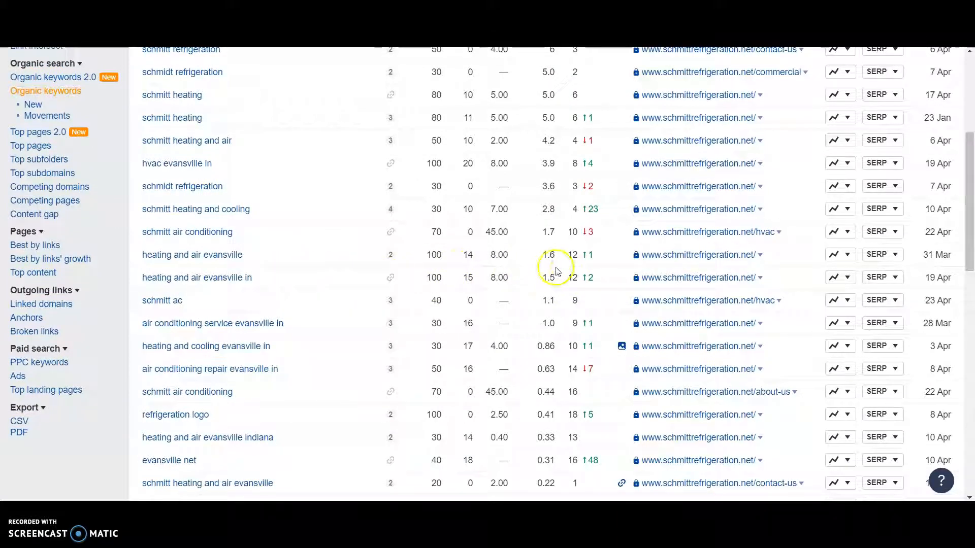
{"action": "scroll", "coordinate": [576, 276], "scroll_direction": "down", "scroll_amount": 1}
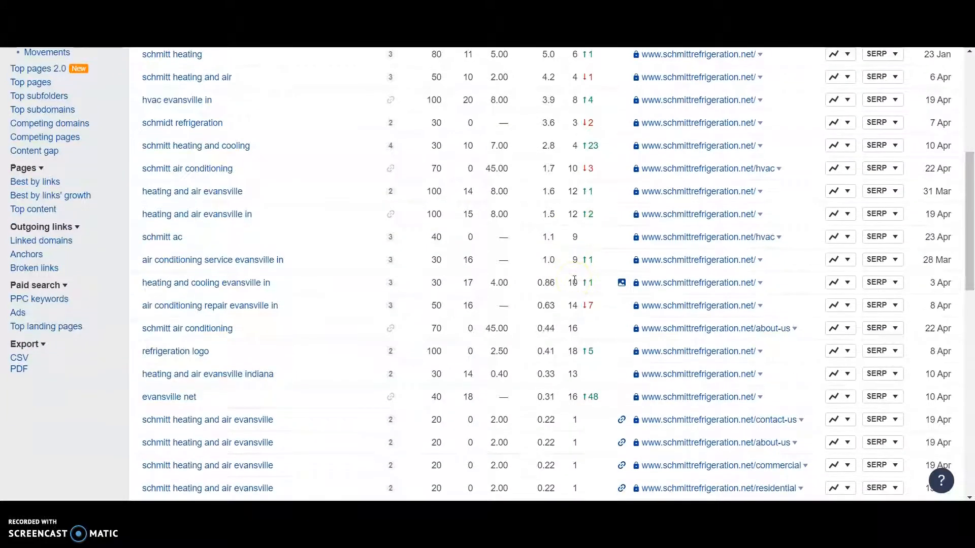
{"action": "scroll", "coordinate": [574, 281], "scroll_direction": "up", "scroll_amount": 1}
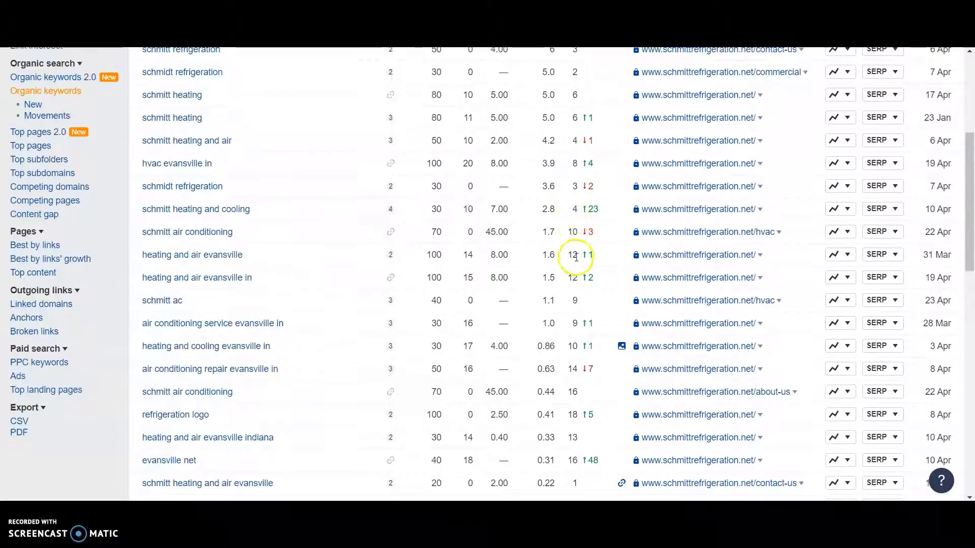
{"action": "scroll", "coordinate": [579, 280], "scroll_direction": "up", "scroll_amount": 3}
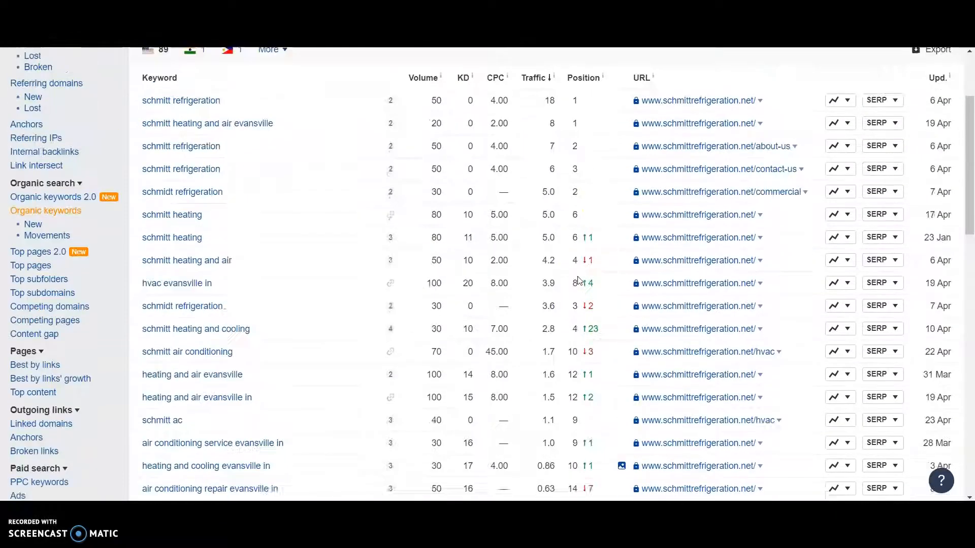
{"action": "scroll", "coordinate": [322, 315], "scroll_direction": "down", "scroll_amount": 2}
{"action": "scroll", "coordinate": [334, 310], "scroll_direction": "up", "scroll_amount": 3}
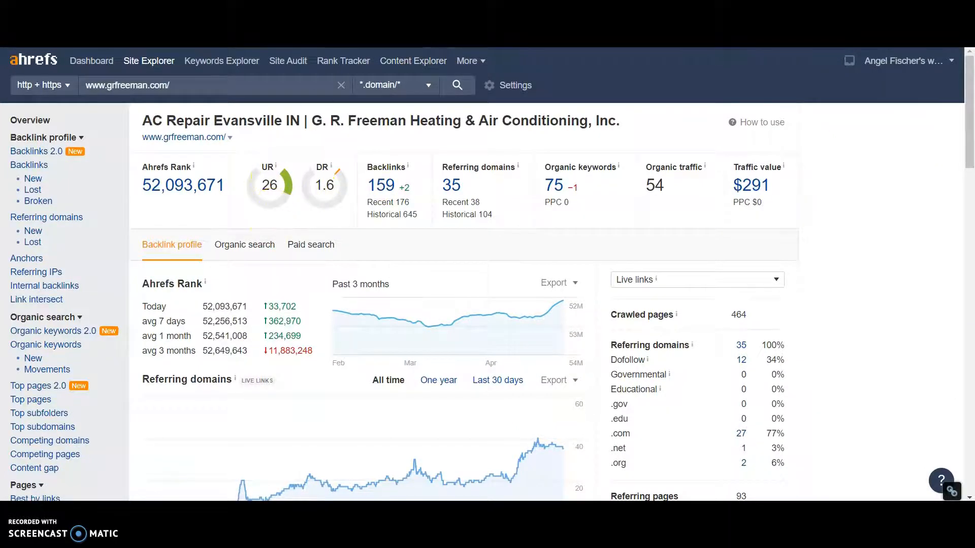
{"action": "left_click", "coordinate": [42, 123]}
{"action": "left_click", "coordinate": [387, 206]}
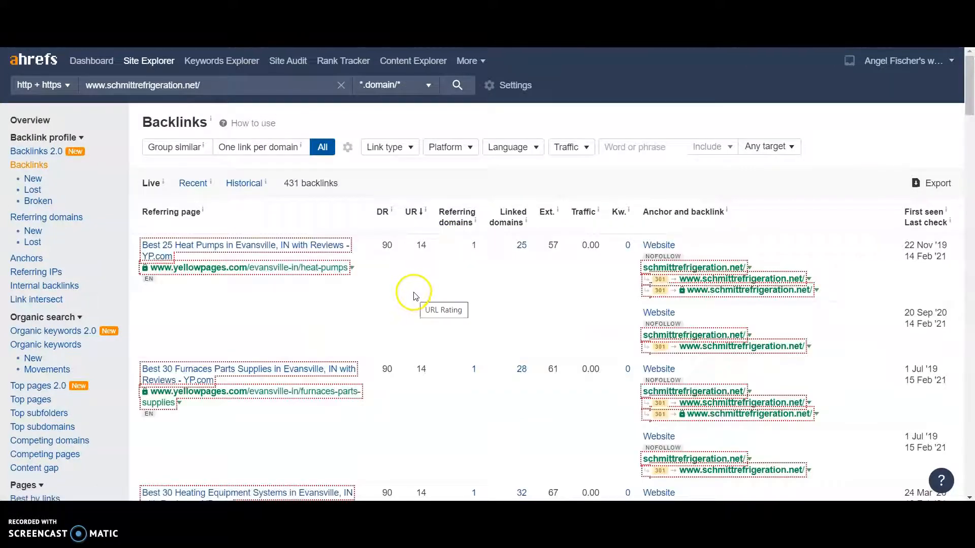
{"action": "scroll", "coordinate": [414, 296], "scroll_direction": "down", "scroll_amount": 4}
{"action": "scroll", "coordinate": [415, 297], "scroll_direction": "up", "scroll_amount": 5}
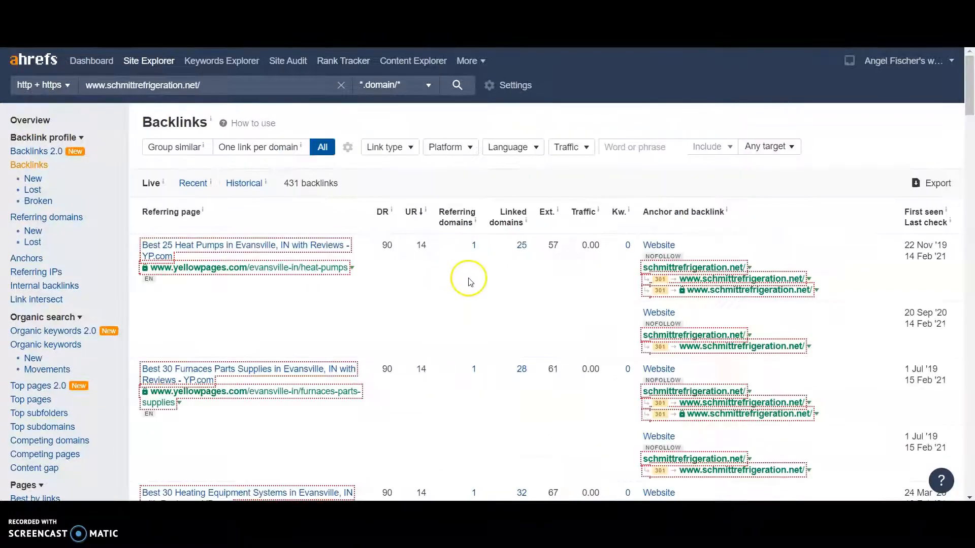
{"action": "scroll", "coordinate": [463, 278], "scroll_direction": "down", "scroll_amount": 15}
{"action": "scroll", "coordinate": [477, 283], "scroll_direction": "down", "scroll_amount": 20}
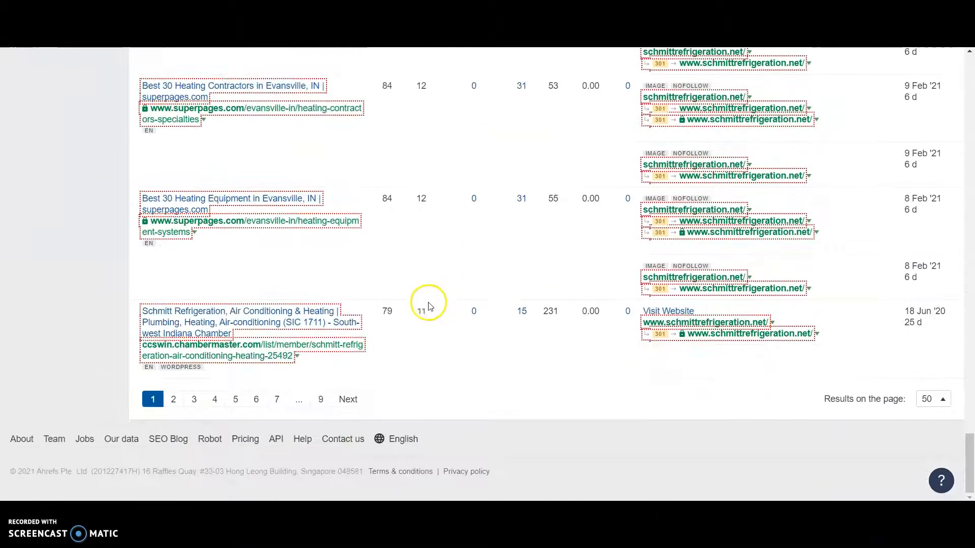
- Go to page 9 of Schmitt Refrigeration's backlinks and examine the ratings and anchor text of the lowest-rated referring pages
{"action": "left_click", "coordinate": [318, 401]}
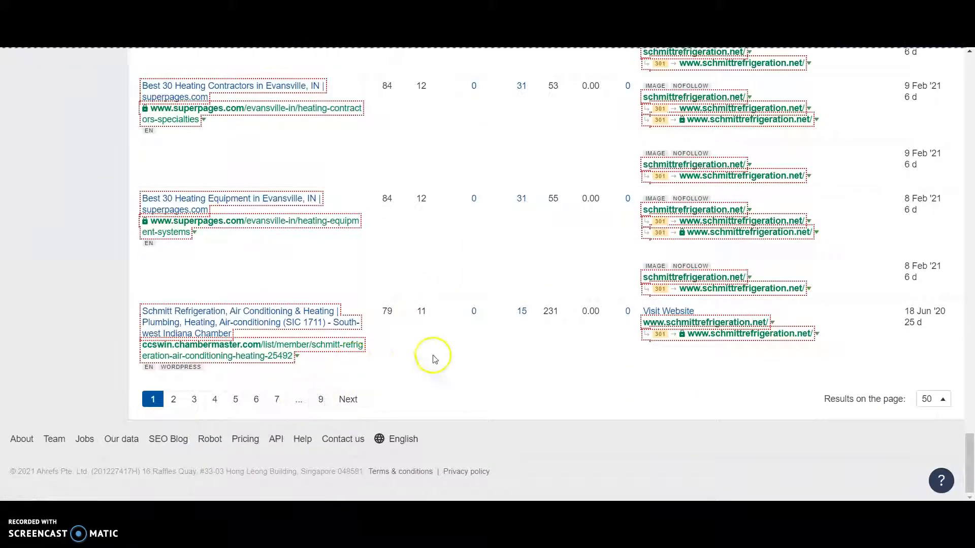
{"action": "scroll", "coordinate": [458, 350], "scroll_direction": "down", "scroll_amount": 5}
{"action": "scroll", "coordinate": [458, 349], "scroll_direction": "up", "scroll_amount": 4}
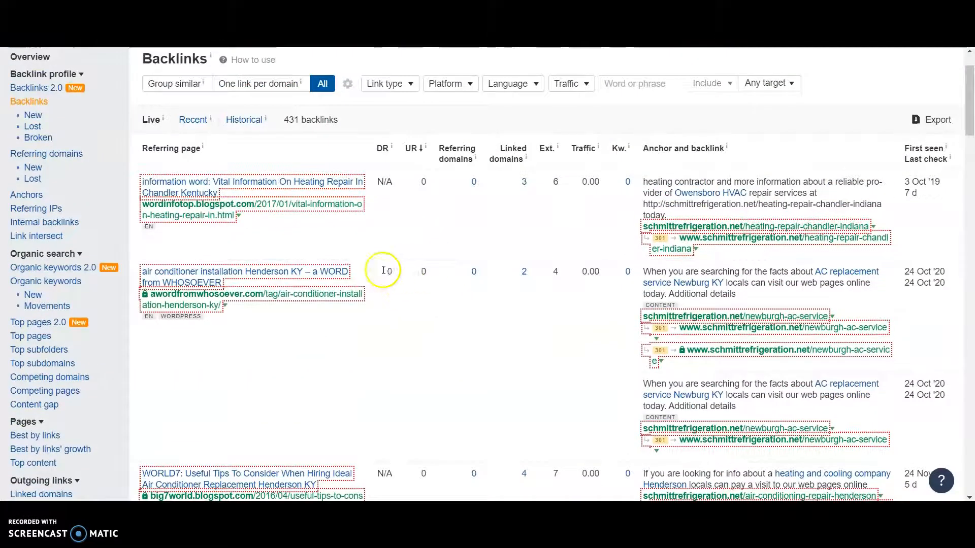
{"action": "scroll", "coordinate": [413, 276], "scroll_direction": "down", "scroll_amount": 3}
{"action": "scroll", "coordinate": [418, 193], "scroll_direction": "down", "scroll_amount": 4}
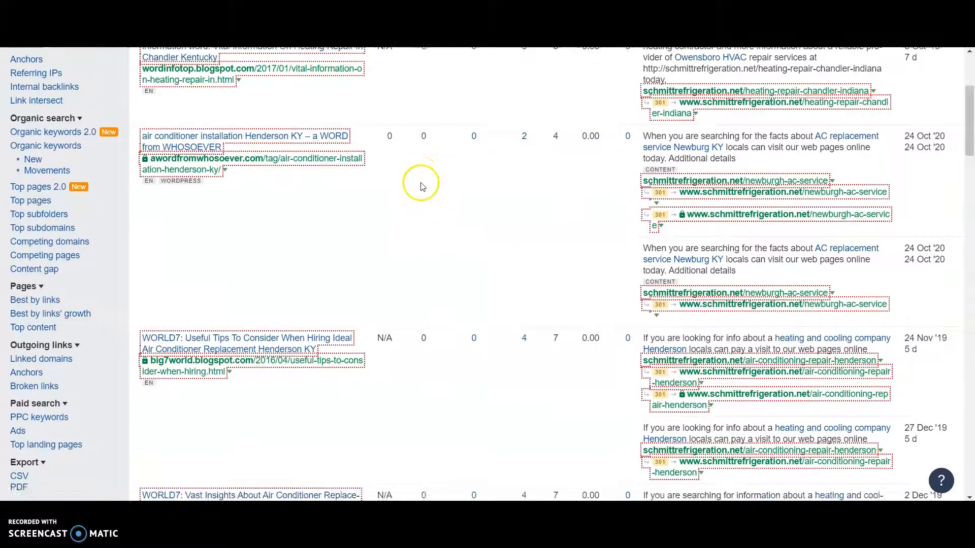
{"action": "scroll", "coordinate": [401, 213], "scroll_direction": "down", "scroll_amount": 5}
{"action": "scroll", "coordinate": [406, 244], "scroll_direction": "down", "scroll_amount": 9}
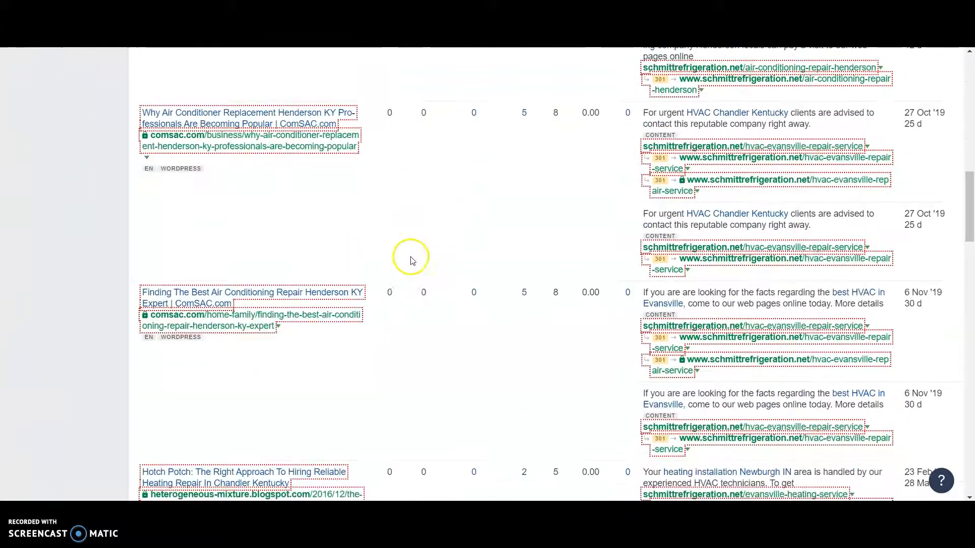
{"action": "scroll", "coordinate": [413, 269], "scroll_direction": "down", "scroll_amount": 5}
{"action": "scroll", "coordinate": [414, 264], "scroll_direction": "down", "scroll_amount": 10}
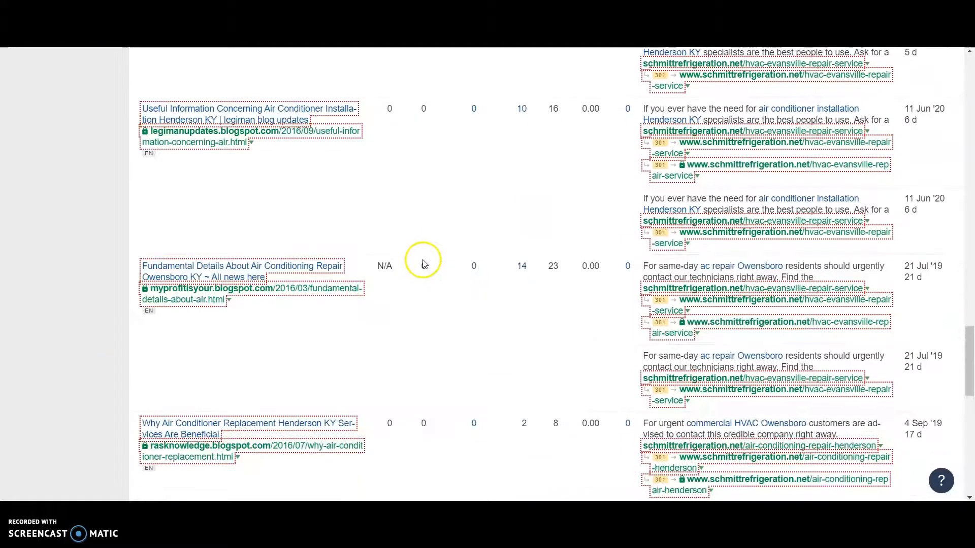
{"action": "scroll", "coordinate": [422, 268], "scroll_direction": "down", "scroll_amount": 10}
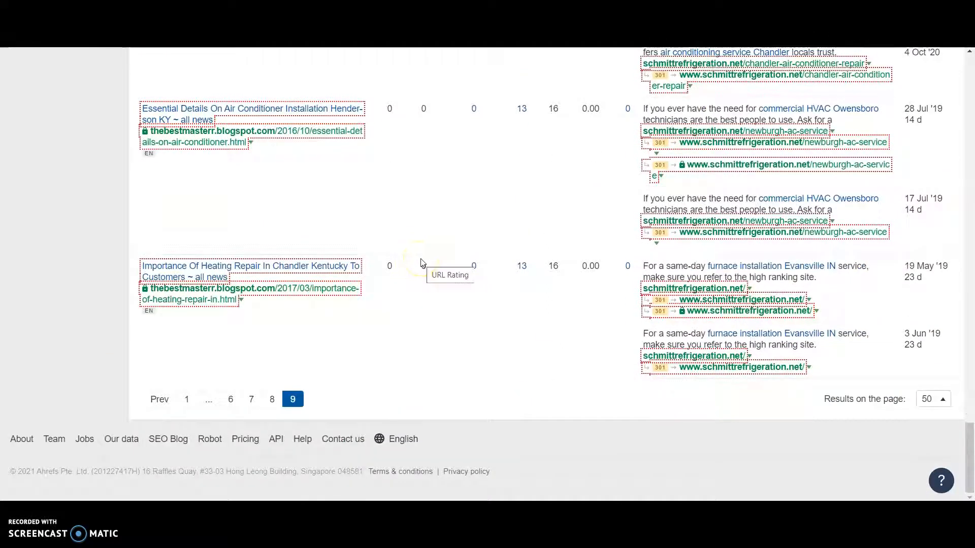
- Open the referring article "Importance Of Heating Repair In Chandler Kentucky To Customers" and examine its text and author note for the Schmitt Refrigeration link
{"action": "left_click", "coordinate": [309, 266]}
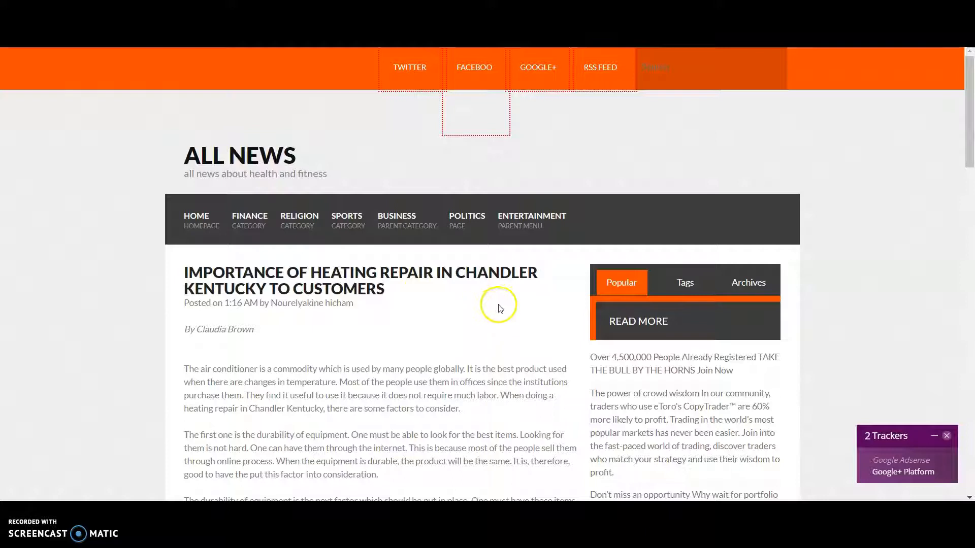
{"action": "scroll", "coordinate": [523, 289], "scroll_direction": "down", "scroll_amount": 3}
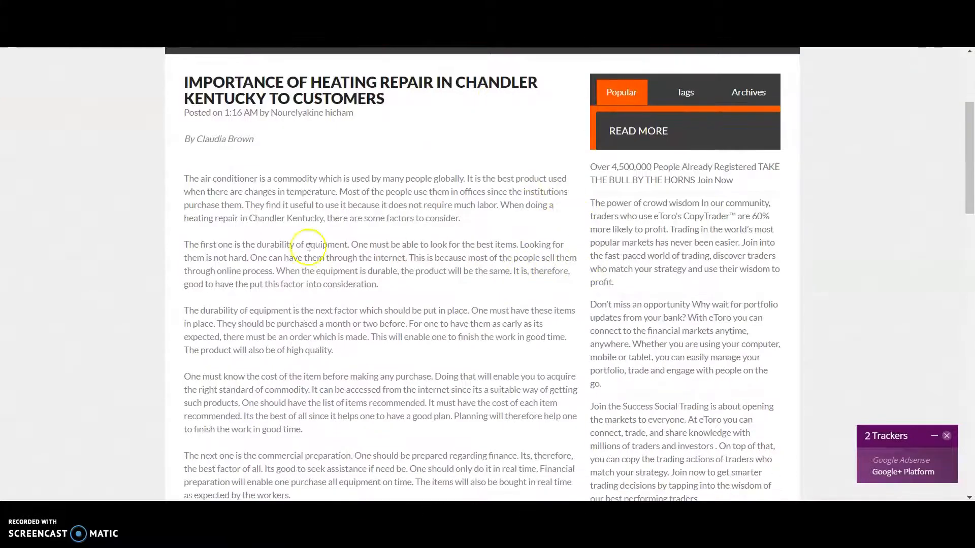
{"action": "scroll", "coordinate": [122, 249], "scroll_direction": "down", "scroll_amount": 10}
{"action": "scroll", "coordinate": [133, 248], "scroll_direction": "up", "scroll_amount": 2}
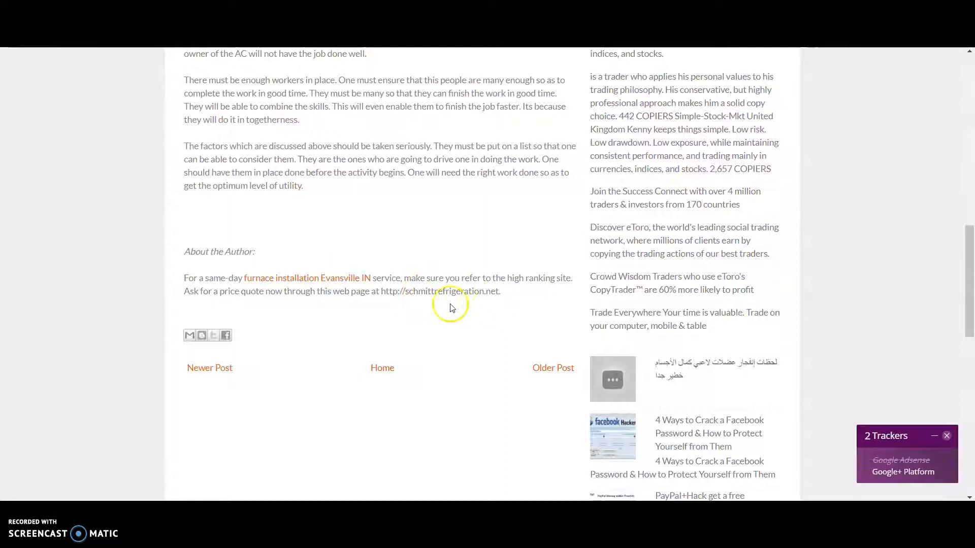
{"action": "scroll", "coordinate": [518, 316], "scroll_direction": "up", "scroll_amount": 15}
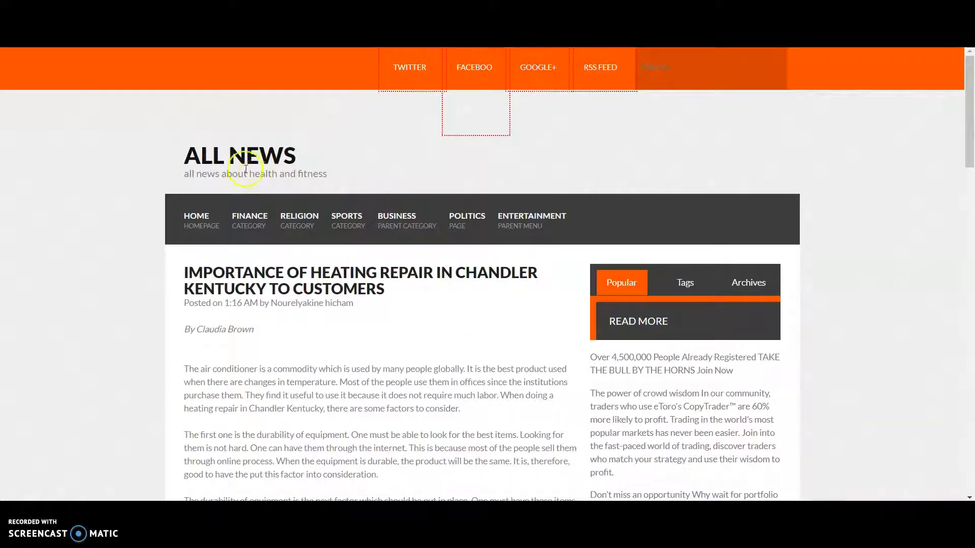
{"action": "left_click", "coordinate": [196, 220]}
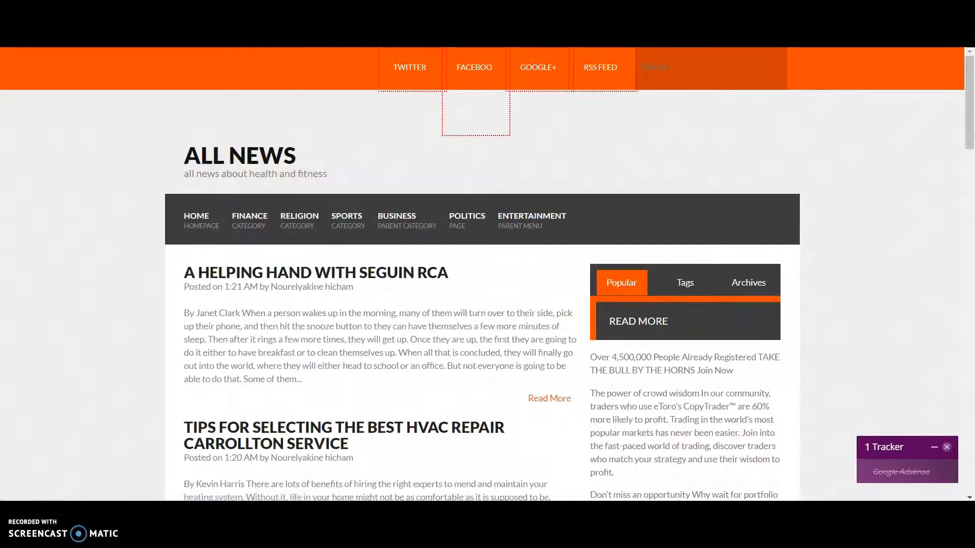
{"action": "left_click", "coordinate": [251, 30]}
{"action": "scroll", "coordinate": [49, 190], "scroll_direction": "up", "scroll_amount": 20}
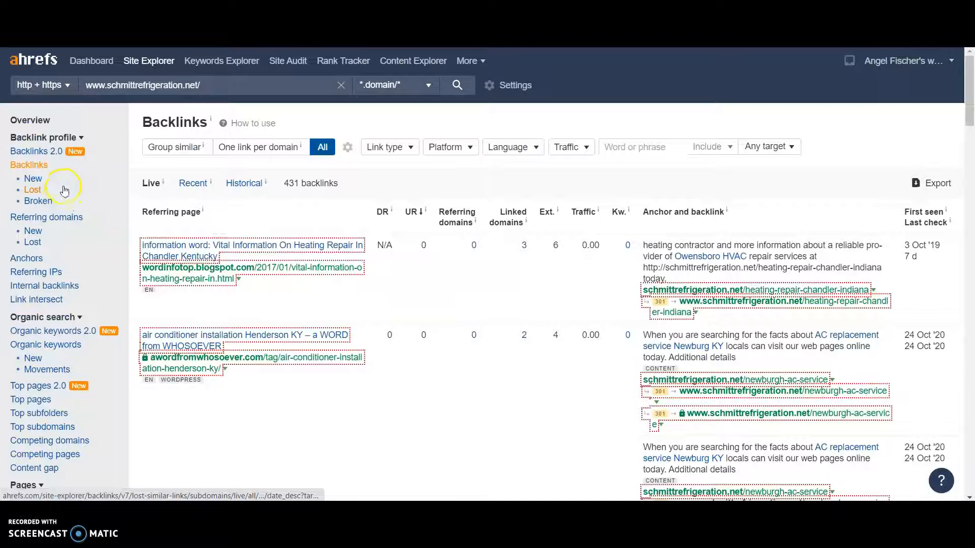
{"action": "right_click", "coordinate": [38, 59]}
{"action": "left_click", "coordinate": [78, 73]}
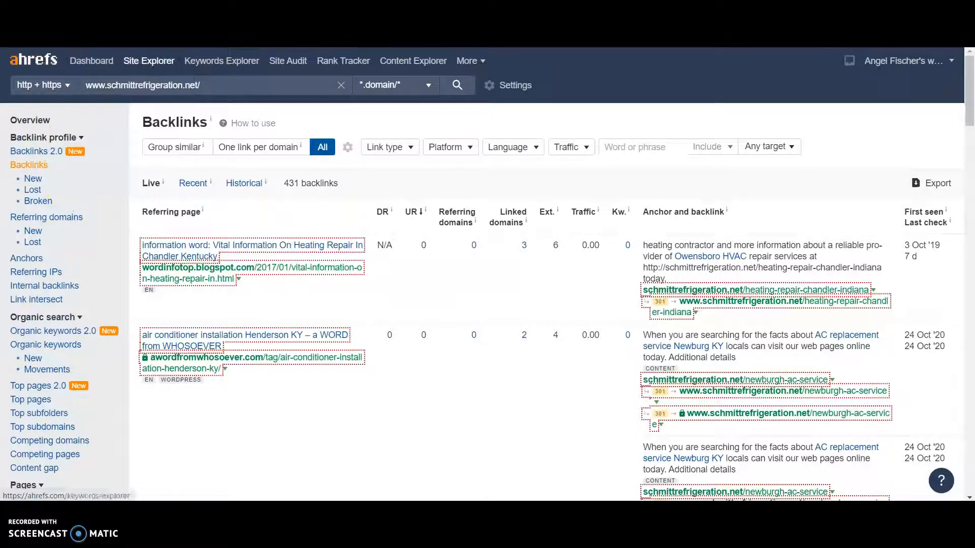
{"action": "left_click", "coordinate": [373, 31]}
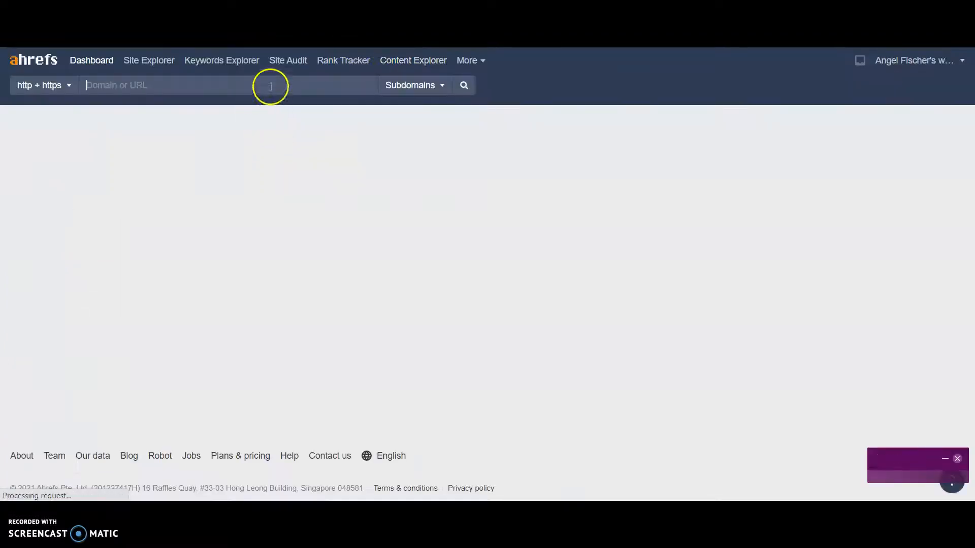
{"action": "type", "text": "https://thebestmasterr.blogspot.com/"}
{"action": "left_click", "coordinate": [463, 85]}
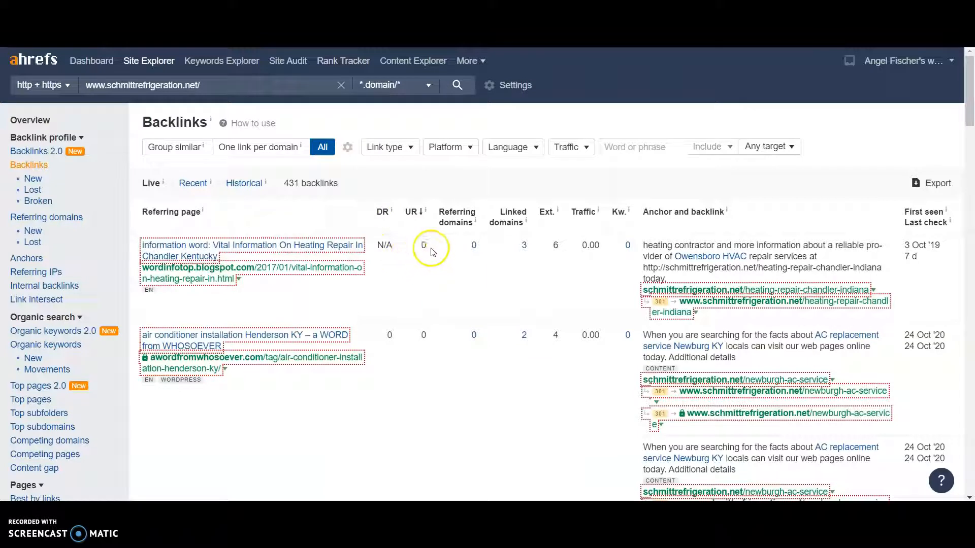
{"action": "left_click", "coordinate": [32, 120]}
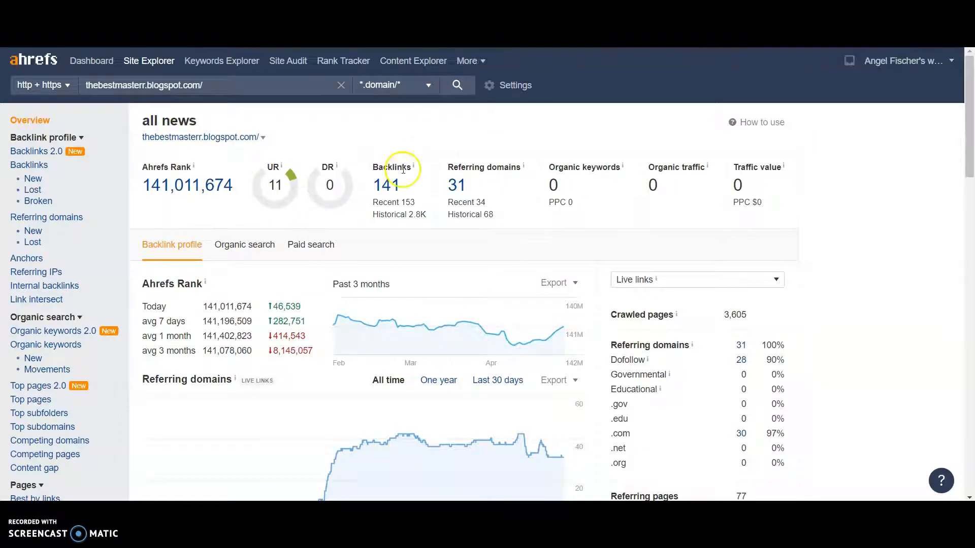
{"action": "left_click", "coordinate": [405, 40]}
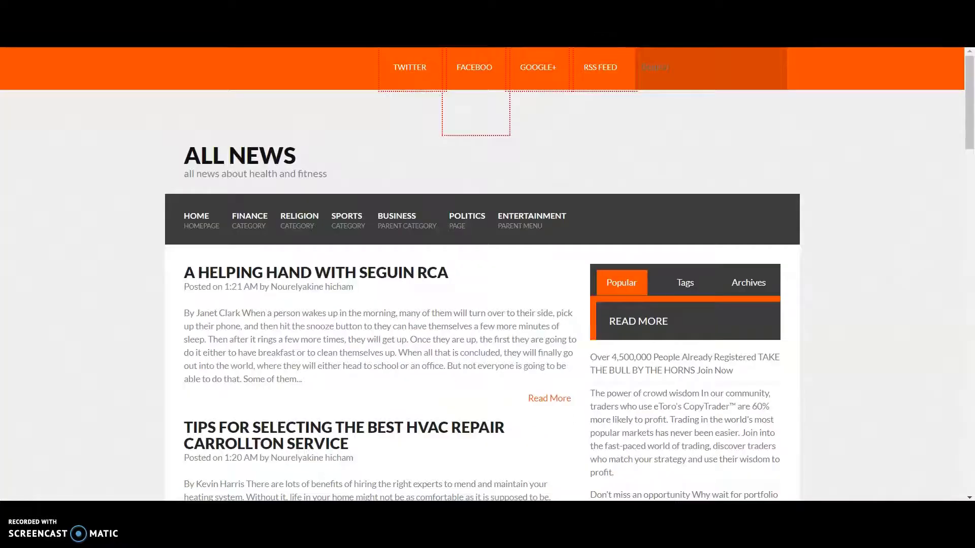
{"action": "left_click", "coordinate": [274, 41]}
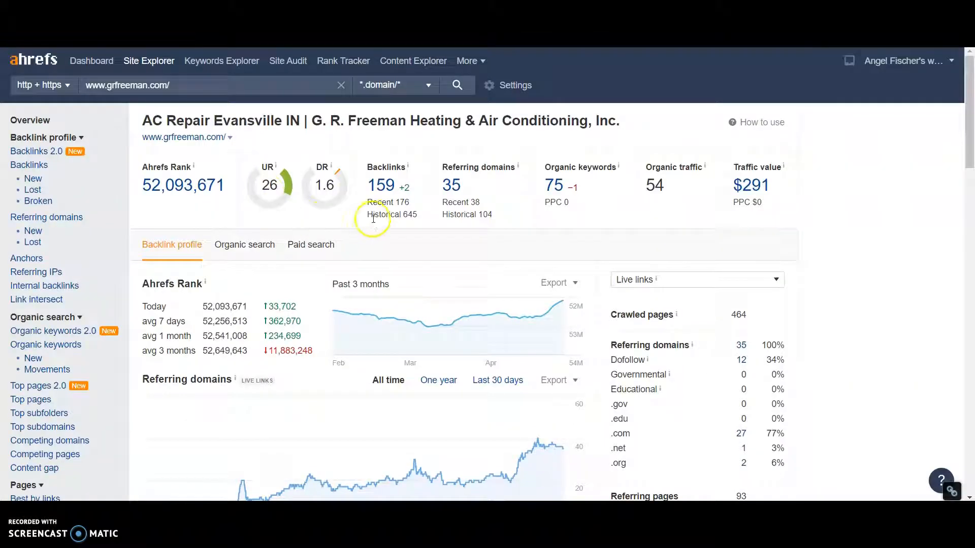
{"action": "left_click", "coordinate": [395, 185]}
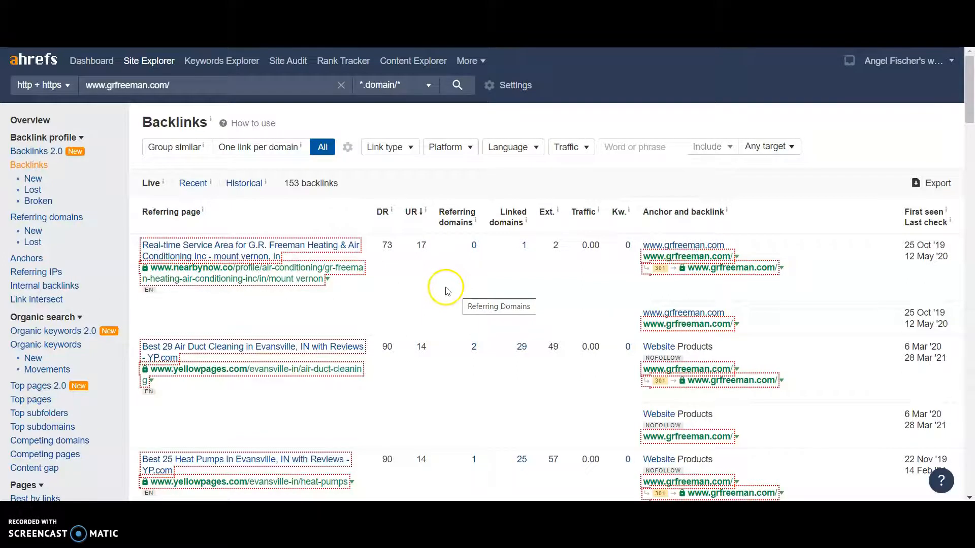
{"action": "scroll", "coordinate": [446, 291], "scroll_direction": "down", "scroll_amount": 4}
{"action": "scroll", "coordinate": [444, 294], "scroll_direction": "up", "scroll_amount": 4}
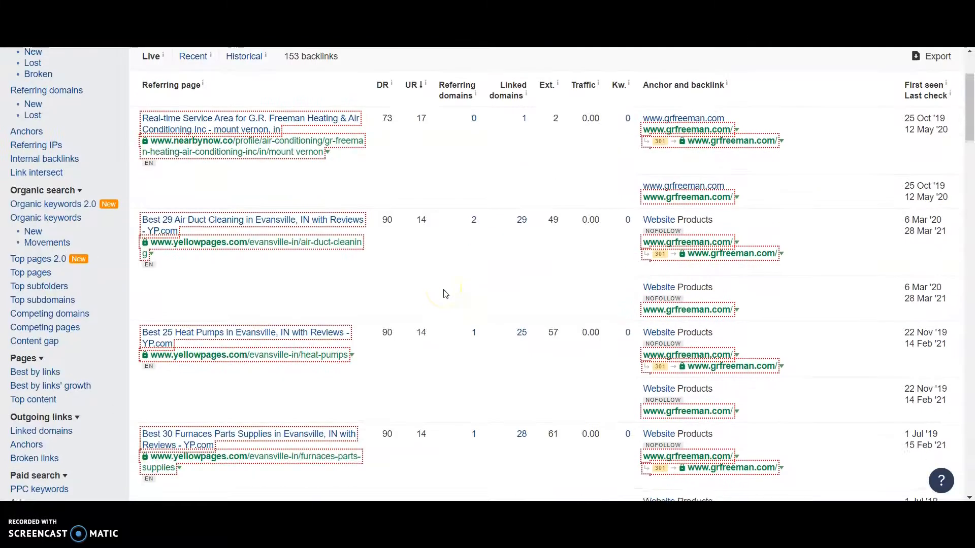
{"action": "left_click_drag", "start_coordinate": [449, 291], "coordinate": [404, 283]}
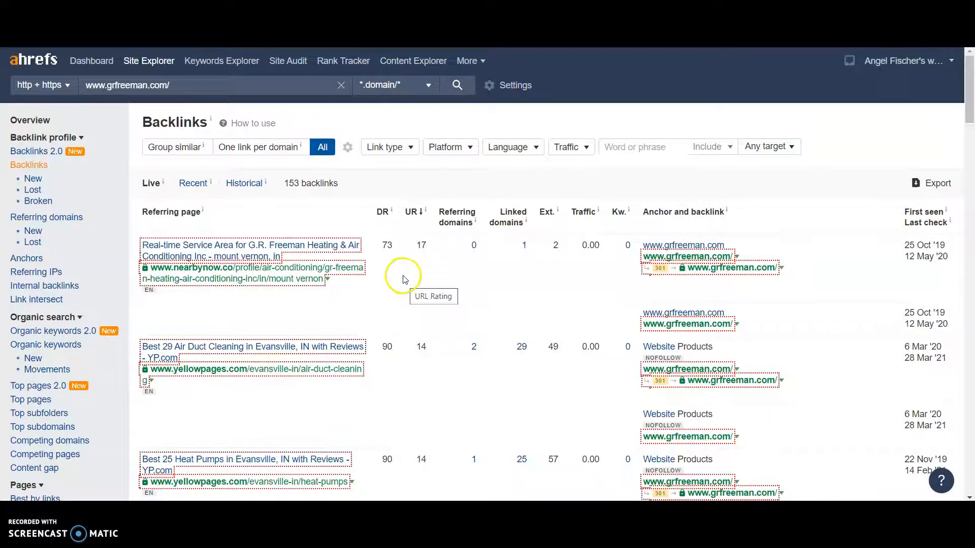
{"action": "scroll", "coordinate": [405, 279], "scroll_direction": "down", "scroll_amount": 1}
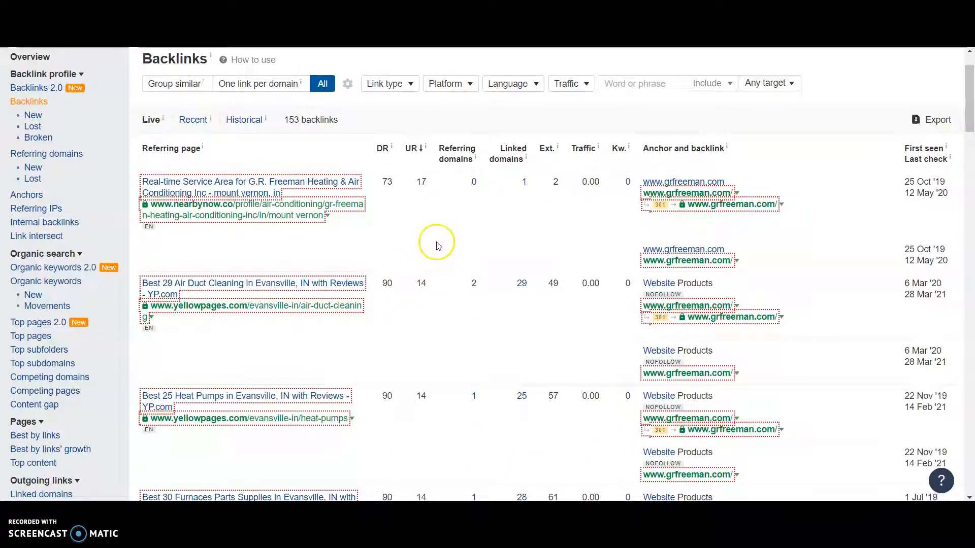
{"action": "scroll", "coordinate": [456, 247], "scroll_direction": "down", "scroll_amount": 2}
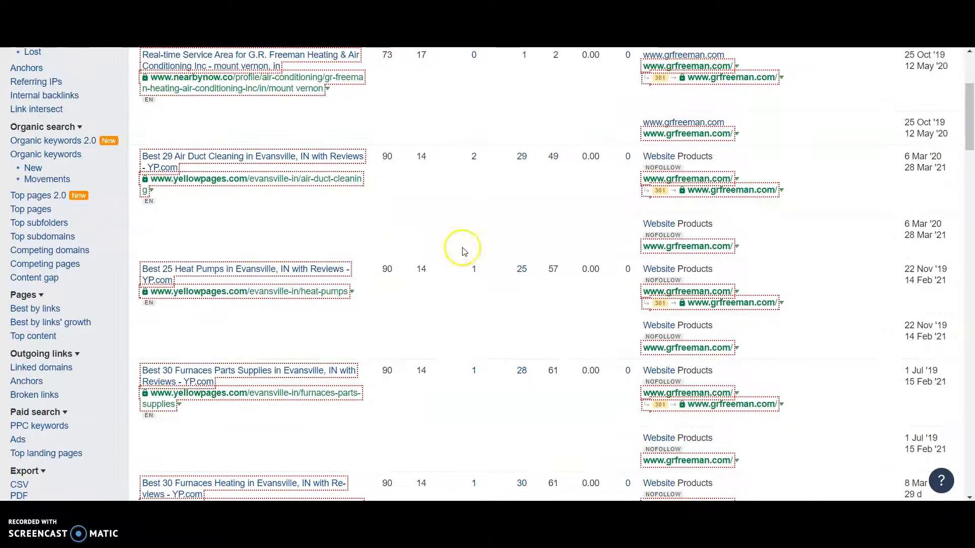
- Open the nearbynow.co referring page for G.R. Freeman's Mount Vernon service area and examine its map and job check-ins
{"action": "scroll", "coordinate": [442, 227], "scroll_direction": "down", "scroll_amount": 1}
{"action": "scroll", "coordinate": [446, 231], "scroll_direction": "up", "scroll_amount": 3}
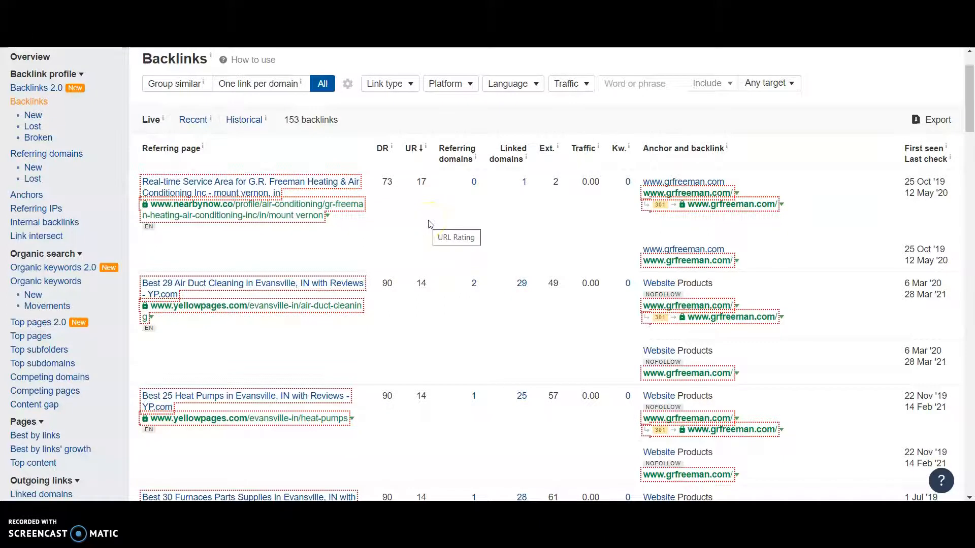
{"action": "scroll", "coordinate": [388, 211], "scroll_direction": "down", "scroll_amount": 2}
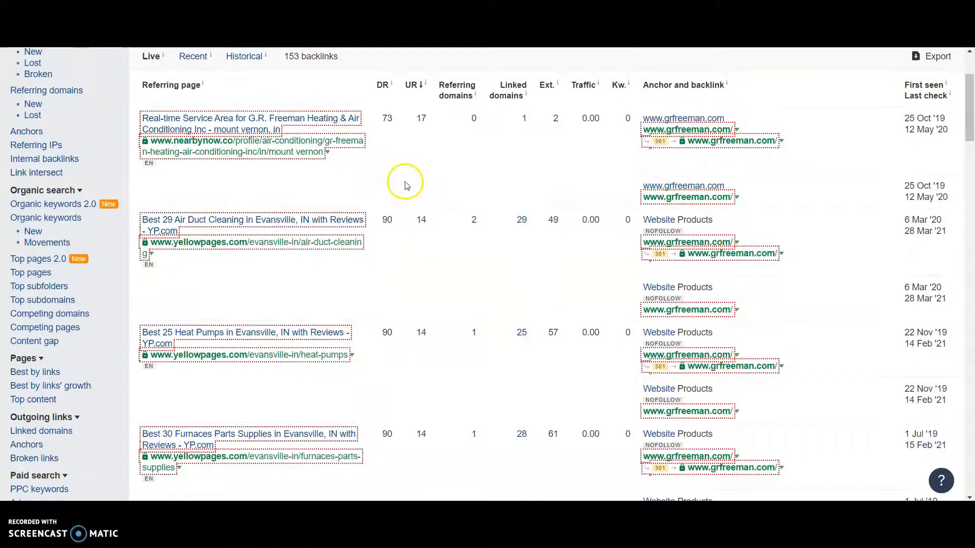
{"action": "left_click", "coordinate": [232, 130]}
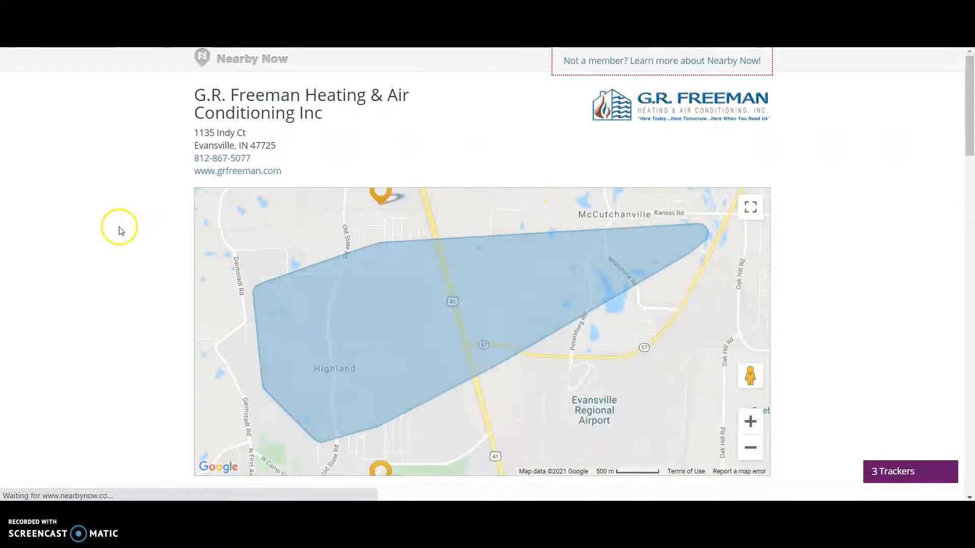
{"action": "scroll", "coordinate": [161, 228], "scroll_direction": "down", "scroll_amount": 15}
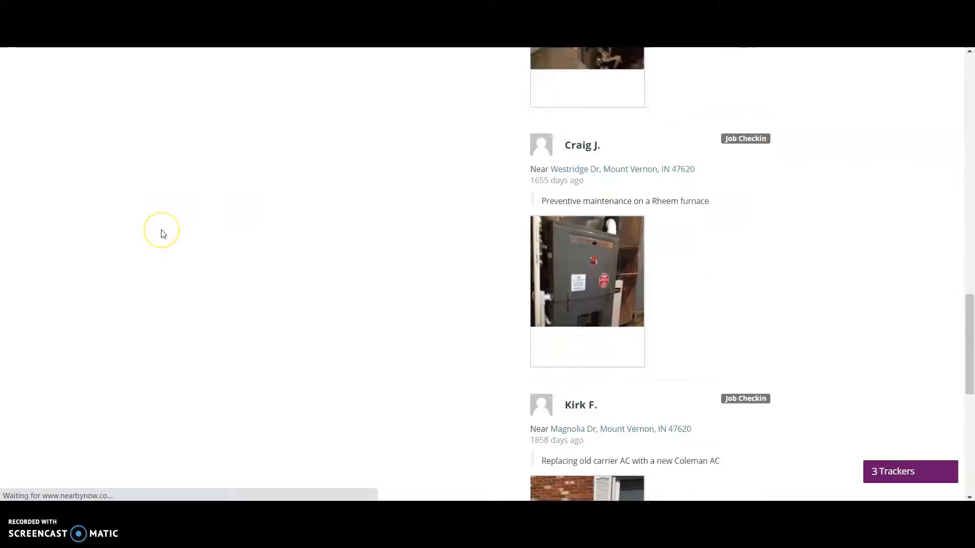
{"action": "scroll", "coordinate": [162, 234], "scroll_direction": "up", "scroll_amount": 15}
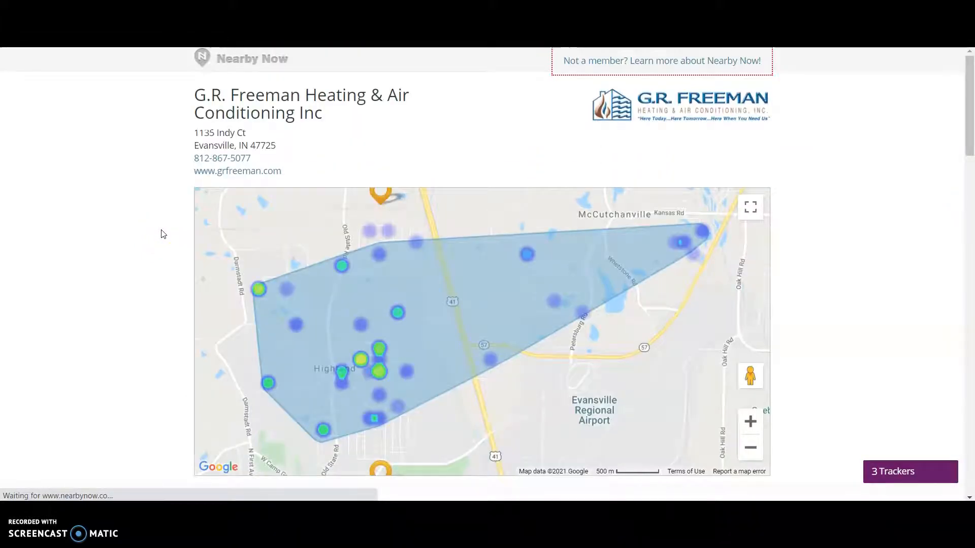
- Open Nearby Now's own website from the G.R. Freeman profile and examine its homepage
{"action": "left_click", "coordinate": [651, 70]}
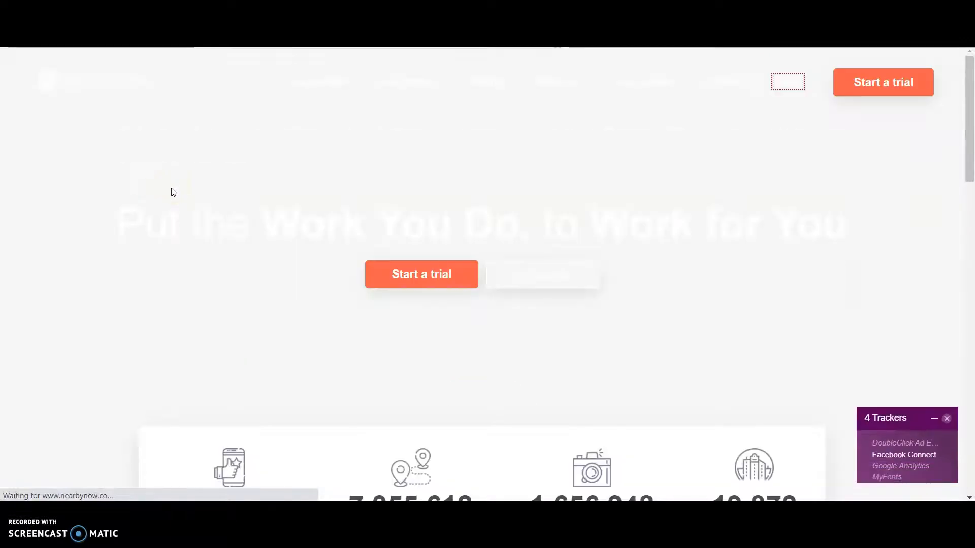
{"action": "scroll", "coordinate": [549, 226], "scroll_direction": "down", "scroll_amount": 10}
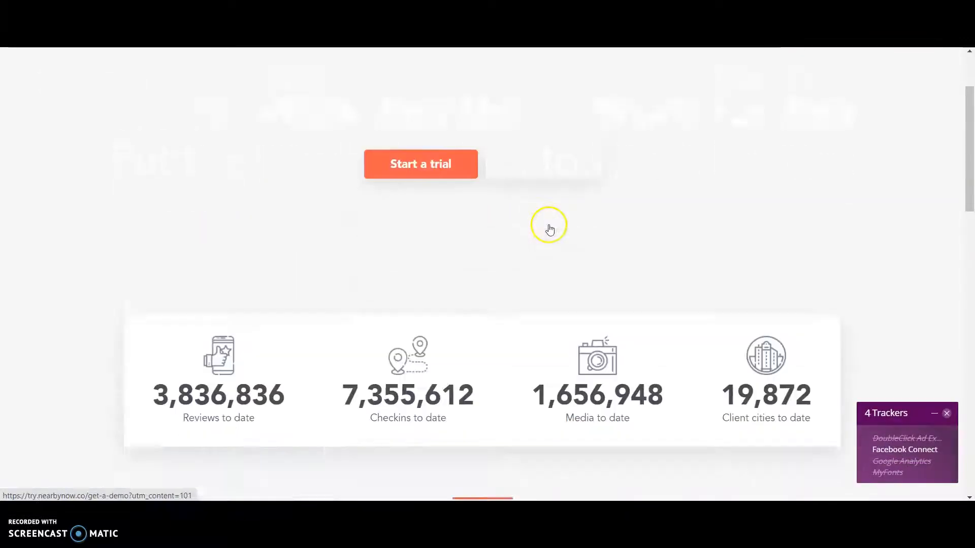
{"action": "scroll", "coordinate": [550, 229], "scroll_direction": "down", "scroll_amount": 4}
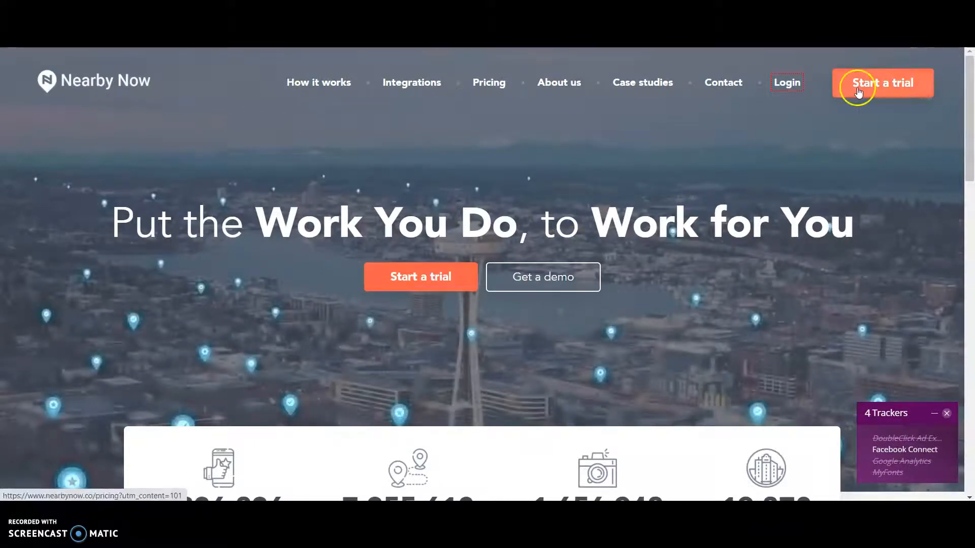
{"action": "left_click", "coordinate": [438, 89]}
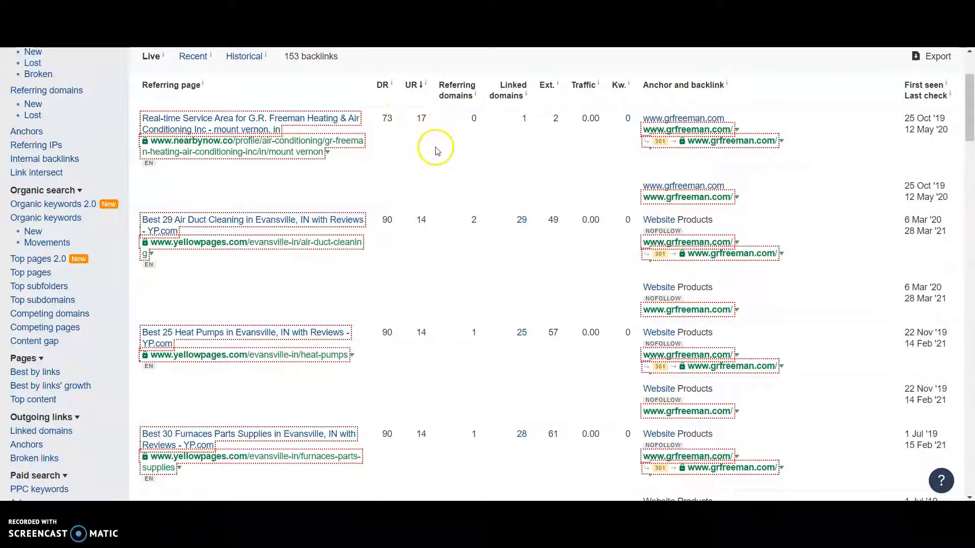
{"action": "scroll", "coordinate": [435, 147], "scroll_direction": "down", "scroll_amount": 8}
{"action": "scroll", "coordinate": [446, 153], "scroll_direction": "up", "scroll_amount": 11}
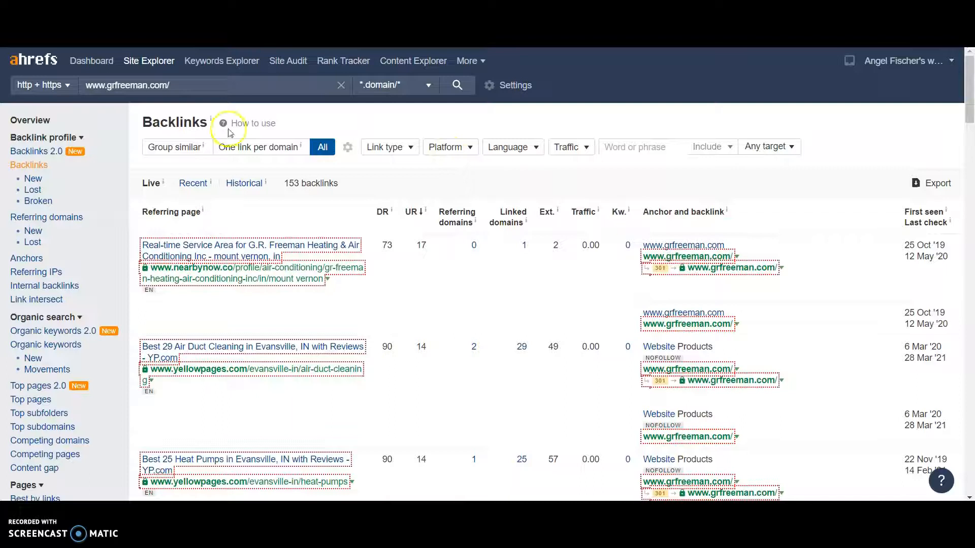
{"action": "left_click", "coordinate": [31, 123]}
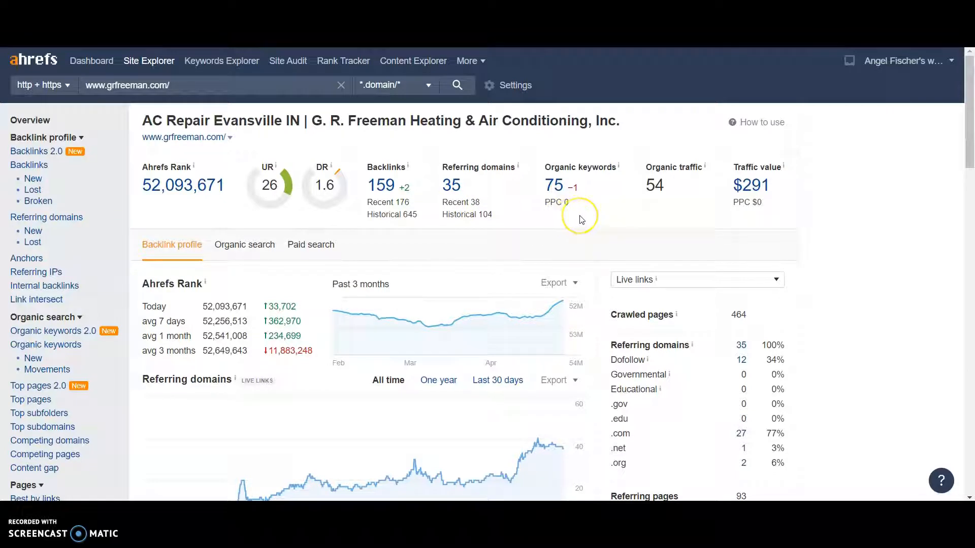
{"action": "left_click", "coordinate": [554, 184]}
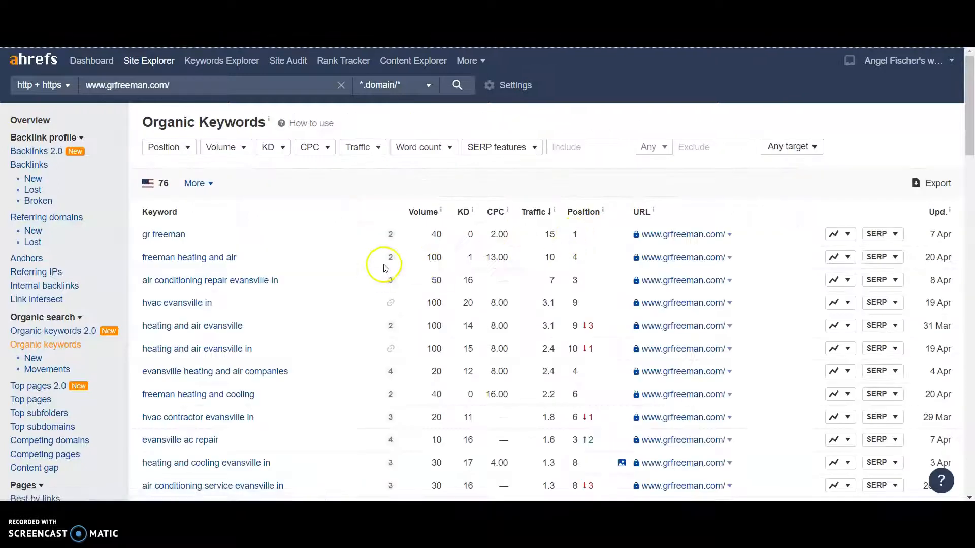
{"action": "scroll", "coordinate": [359, 257], "scroll_direction": "down", "scroll_amount": 1}
{"action": "scroll", "coordinate": [287, 234], "scroll_direction": "down", "scroll_amount": 1}
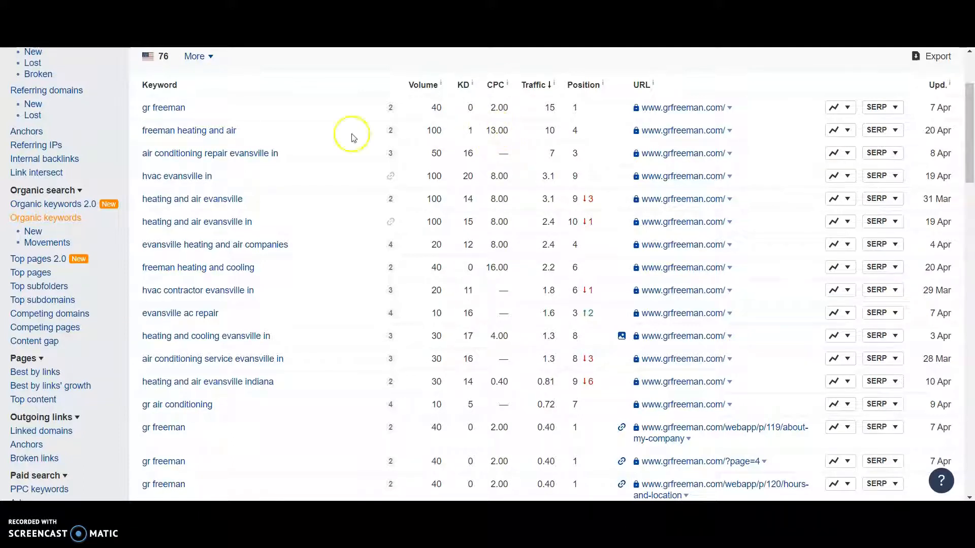
- Compare the CPC and keyword difficulty of the top keywords, highlighting figures for "freeman heating and air" and "air conditioning repair evansville in"
{"action": "left_click_drag", "start_coordinate": [480, 134], "coordinate": [524, 131]}
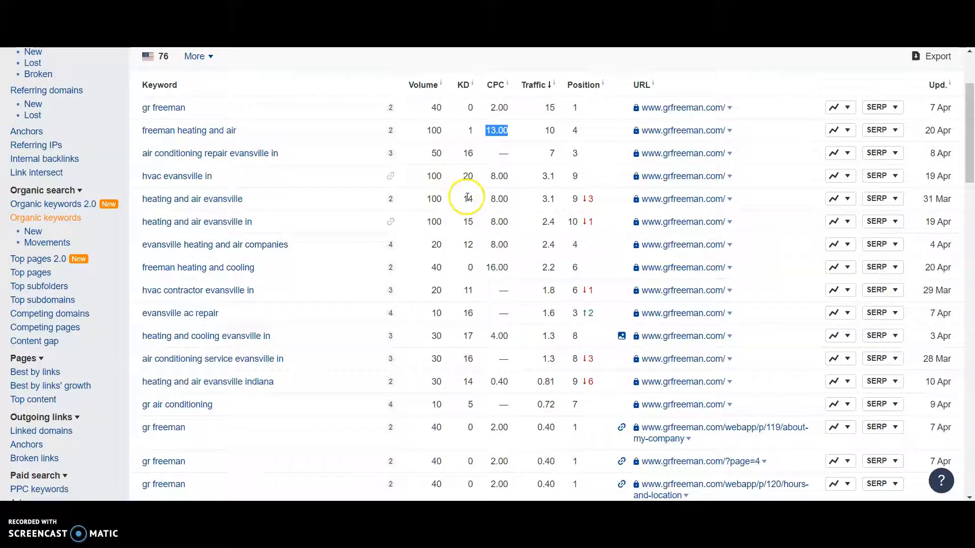
{"action": "scroll", "coordinate": [464, 194], "scroll_direction": "down", "scroll_amount": 1}
{"action": "left_click", "coordinate": [493, 227]}
{"action": "double_click", "coordinate": [493, 227]}
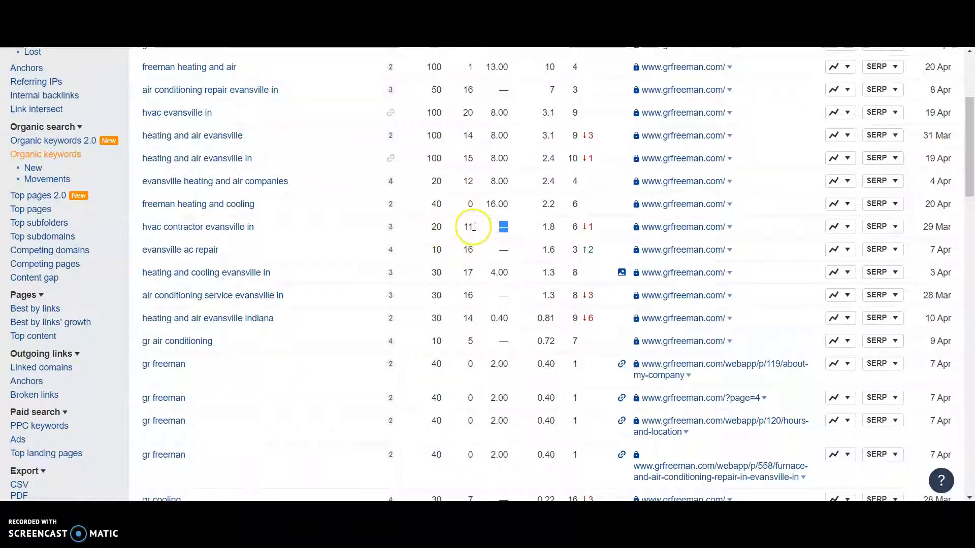
{"action": "scroll", "coordinate": [472, 225], "scroll_direction": "down", "scroll_amount": 1}
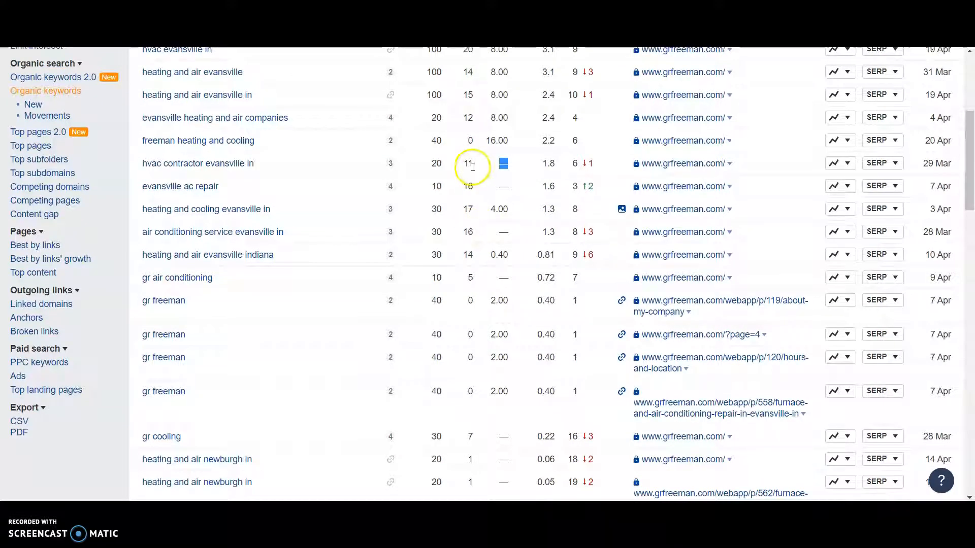
{"action": "scroll", "coordinate": [478, 189], "scroll_direction": "up", "scroll_amount": 3}
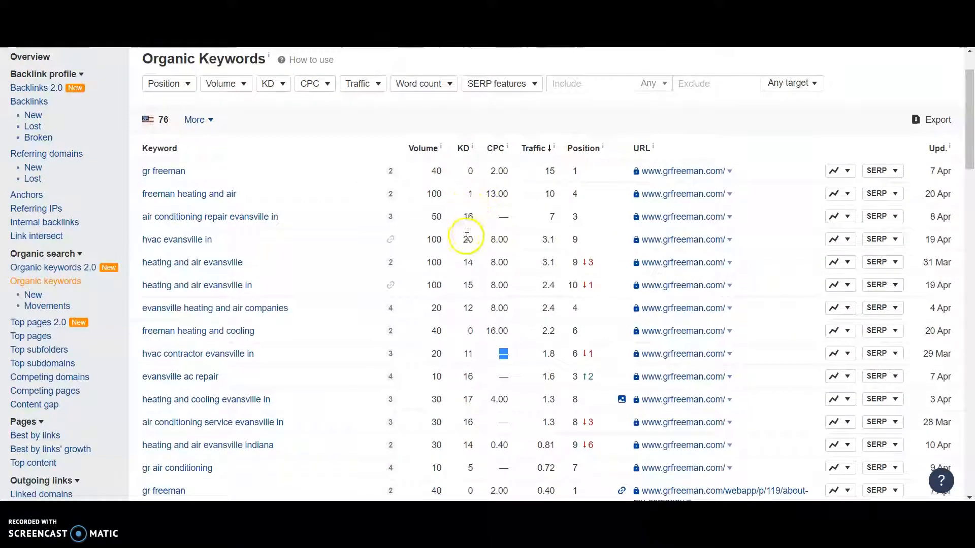
{"action": "left_click_drag", "start_coordinate": [463, 216], "coordinate": [479, 219]}
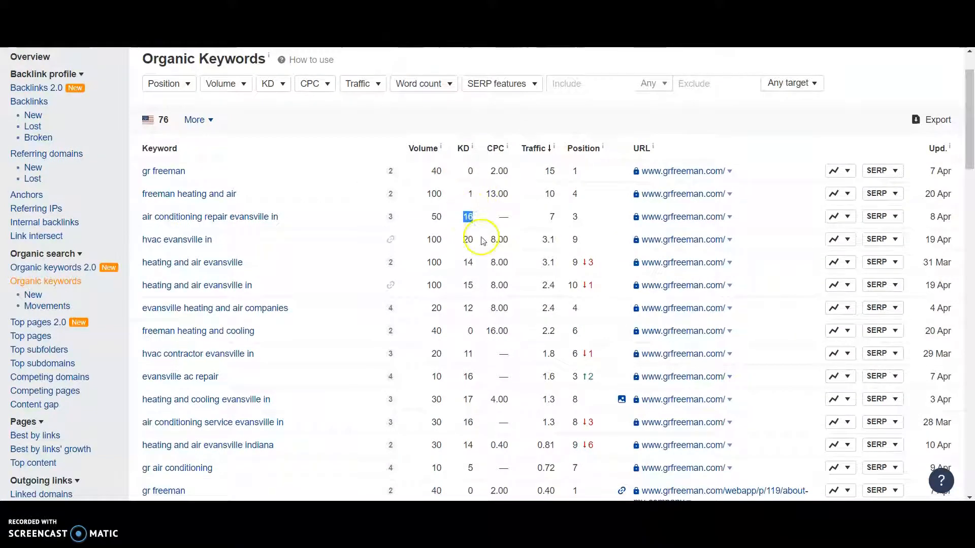
- Find "heating and air newburgh in" further down the organic keywords and highlight its search volume
{"action": "scroll", "coordinate": [483, 241], "scroll_direction": "down", "scroll_amount": 2}
{"action": "scroll", "coordinate": [482, 240], "scroll_direction": "down", "scroll_amount": 1}
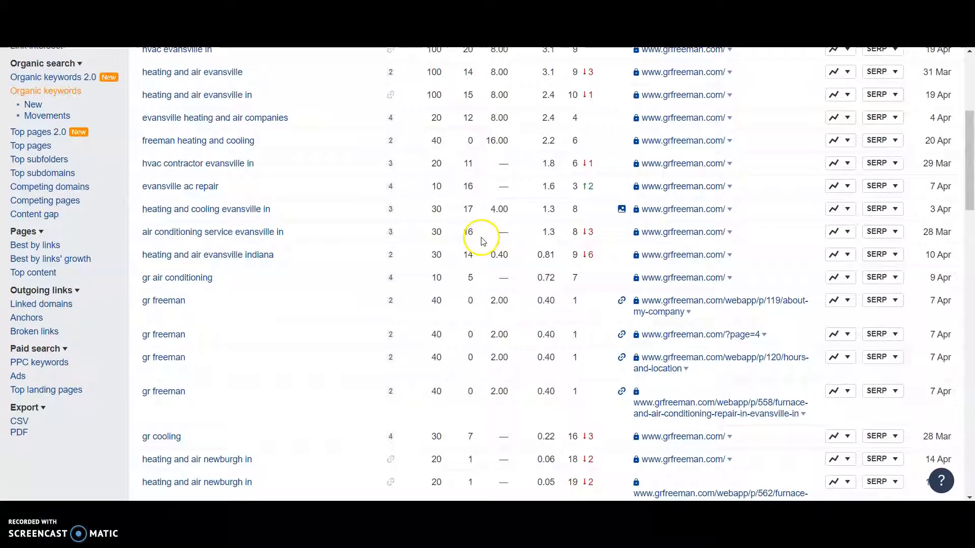
{"action": "scroll", "coordinate": [478, 235], "scroll_direction": "down", "scroll_amount": 1}
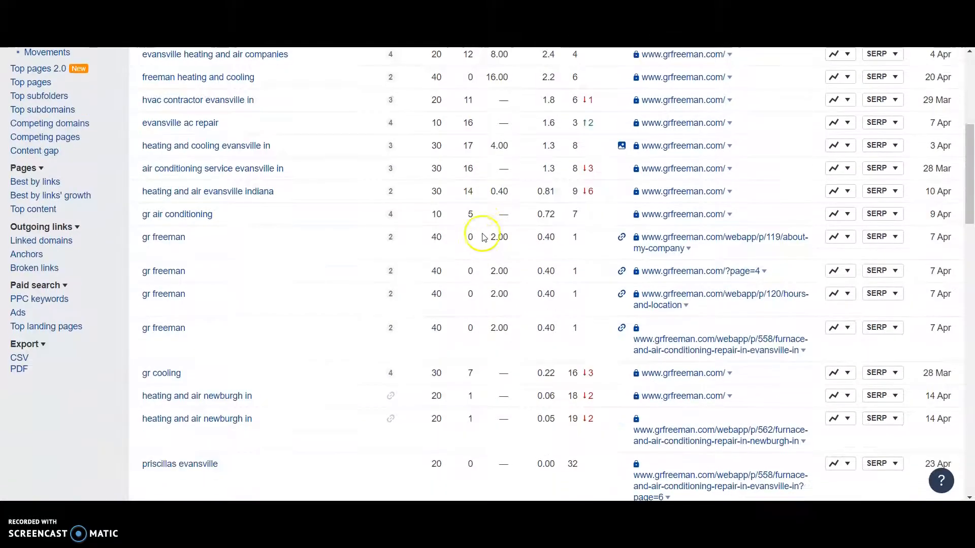
{"action": "scroll", "coordinate": [485, 234], "scroll_direction": "down", "scroll_amount": 3}
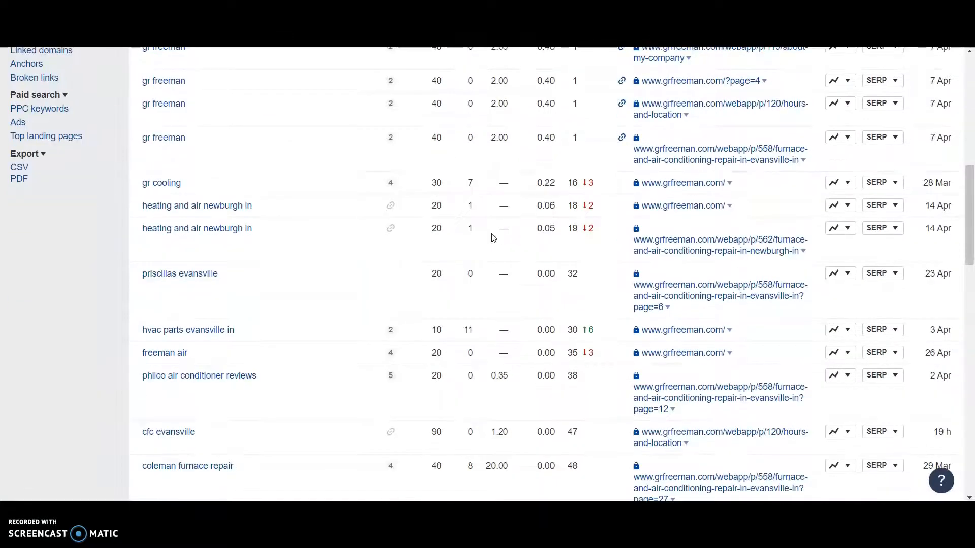
{"action": "mouse_move", "coordinate": [465, 206]}
{"action": "left_mouse_down"}
{"action": "mouse_move", "coordinate": [435, 206]}
{"action": "mouse_move", "coordinate": [452, 208]}
{"action": "left_mouse_up"}
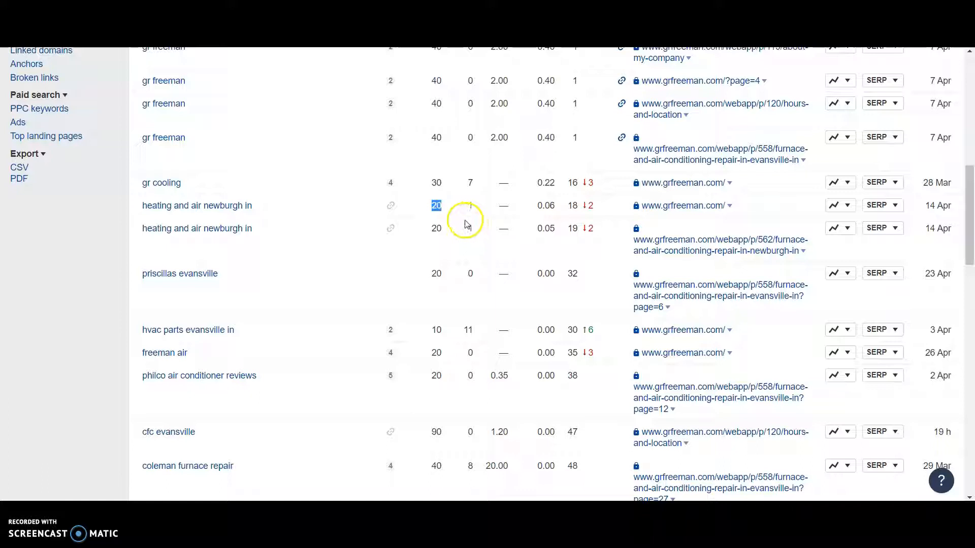
- Examine the volume, difficulty and position of the remaining keywords through the end of the first results page
{"action": "scroll", "coordinate": [467, 226], "scroll_direction": "down", "scroll_amount": 1}
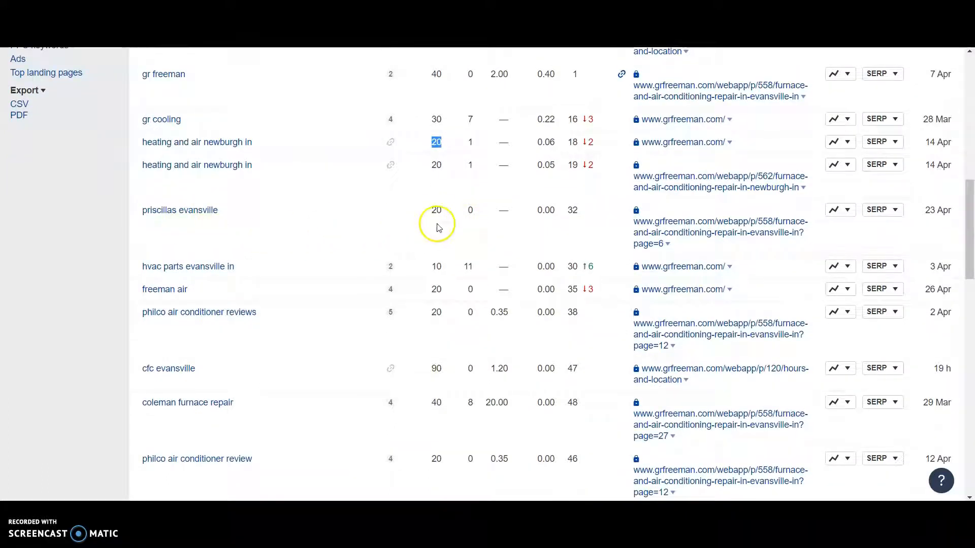
{"action": "scroll", "coordinate": [434, 226], "scroll_direction": "down", "scroll_amount": 1}
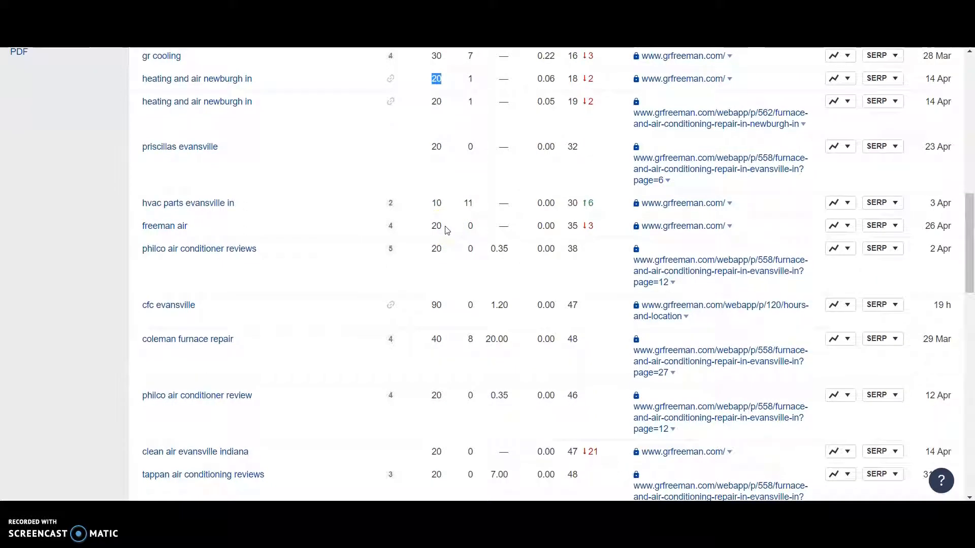
{"action": "scroll", "coordinate": [447, 230], "scroll_direction": "down", "scroll_amount": 2}
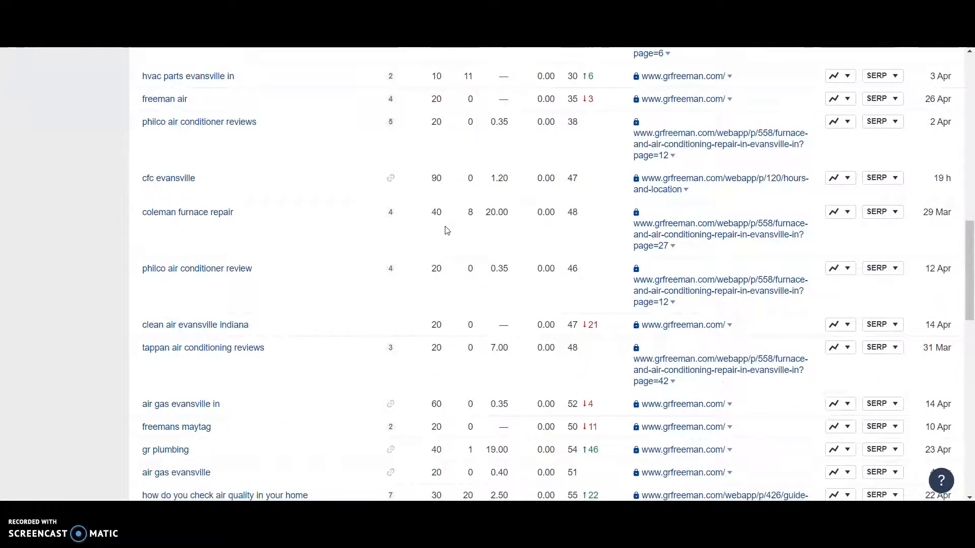
{"action": "scroll", "coordinate": [447, 231], "scroll_direction": "down", "scroll_amount": 1}
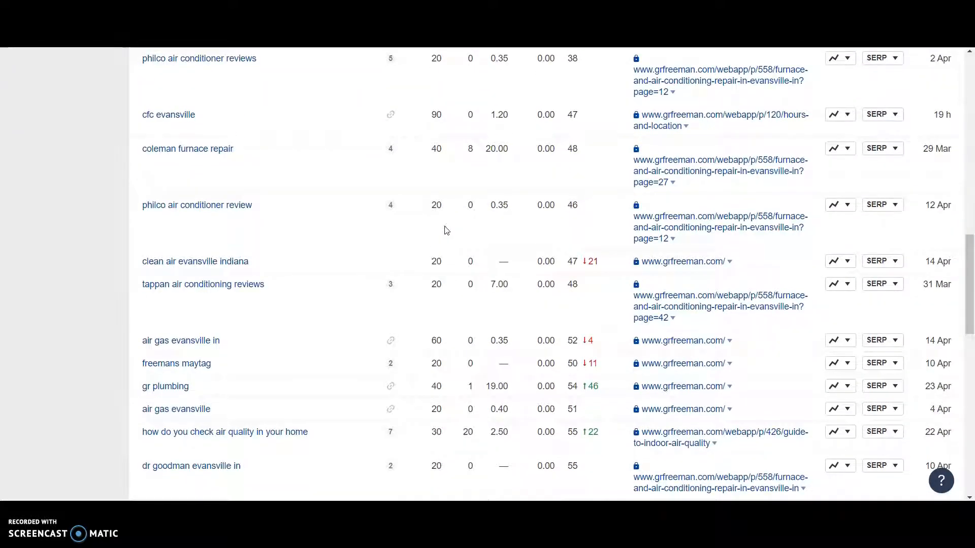
{"action": "left_click", "coordinate": [451, 228]}
{"action": "scroll", "coordinate": [451, 229], "scroll_direction": "down", "scroll_amount": 1}
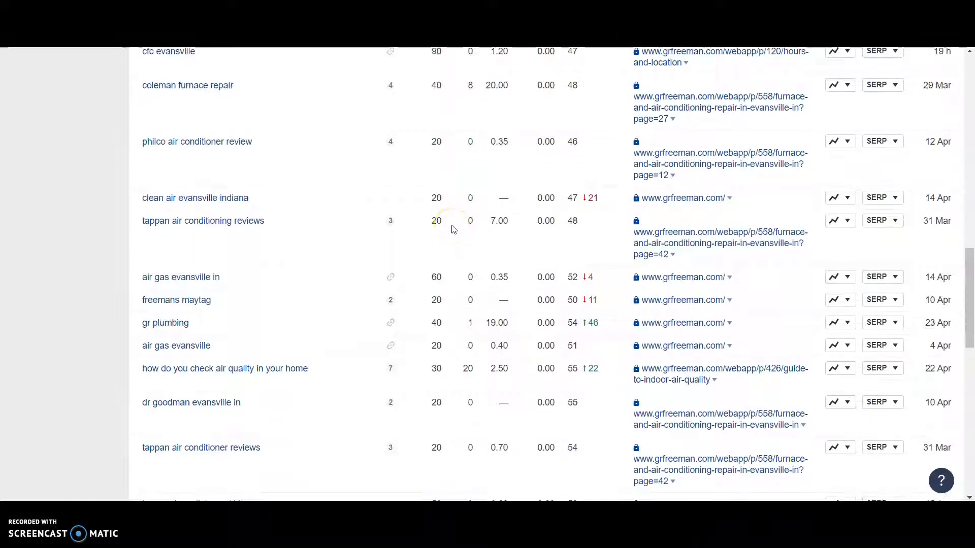
{"action": "scroll", "coordinate": [453, 229], "scroll_direction": "down", "scroll_amount": 3}
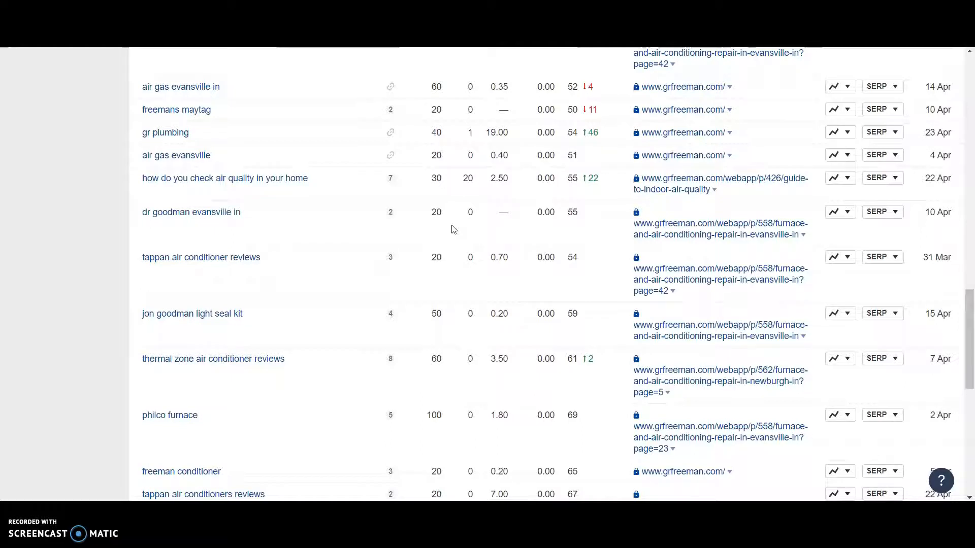
{"action": "scroll", "coordinate": [454, 229], "scroll_direction": "down", "scroll_amount": 1}
{"action": "scroll", "coordinate": [453, 230], "scroll_direction": "down", "scroll_amount": 2}
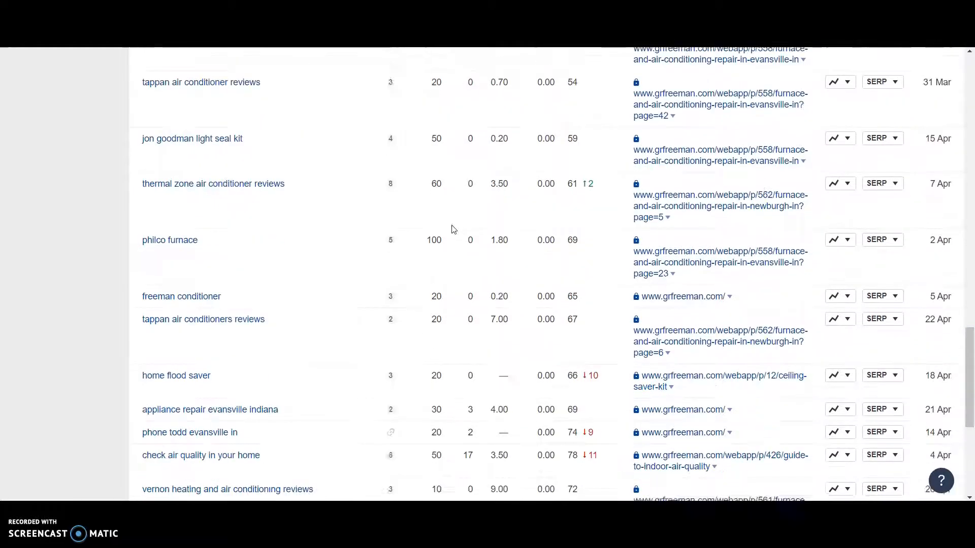
{"action": "scroll", "coordinate": [453, 229], "scroll_direction": "down", "scroll_amount": 4}
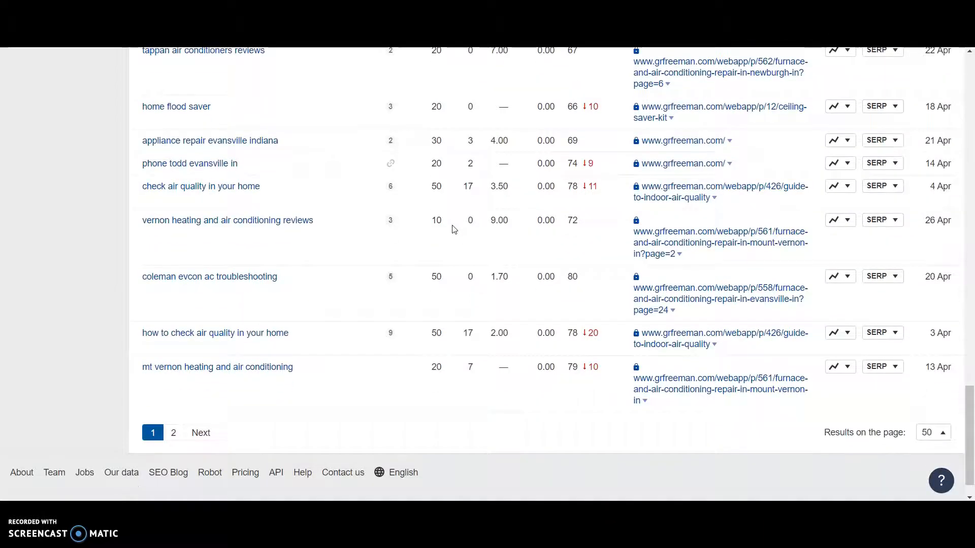
{"action": "scroll", "coordinate": [454, 229], "scroll_direction": "down", "scroll_amount": 1}
{"action": "left_click", "coordinate": [175, 399]}
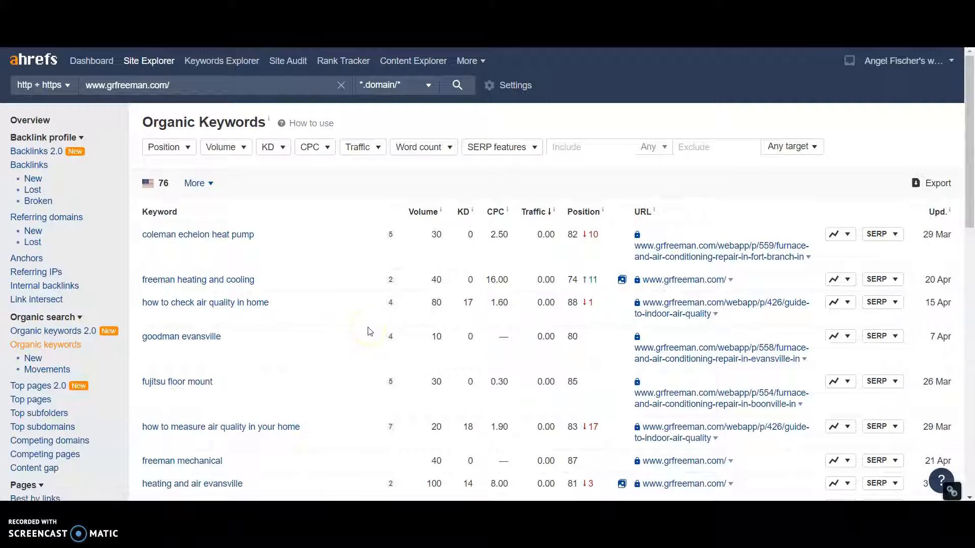
{"action": "scroll", "coordinate": [413, 272], "scroll_direction": "down", "scroll_amount": 1}
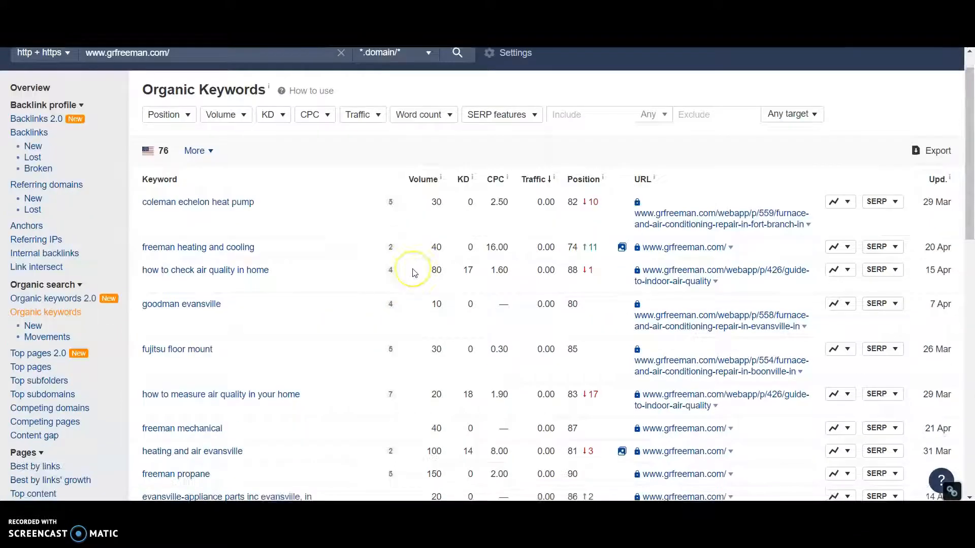
{"action": "scroll", "coordinate": [413, 272], "scroll_direction": "down", "scroll_amount": 4}
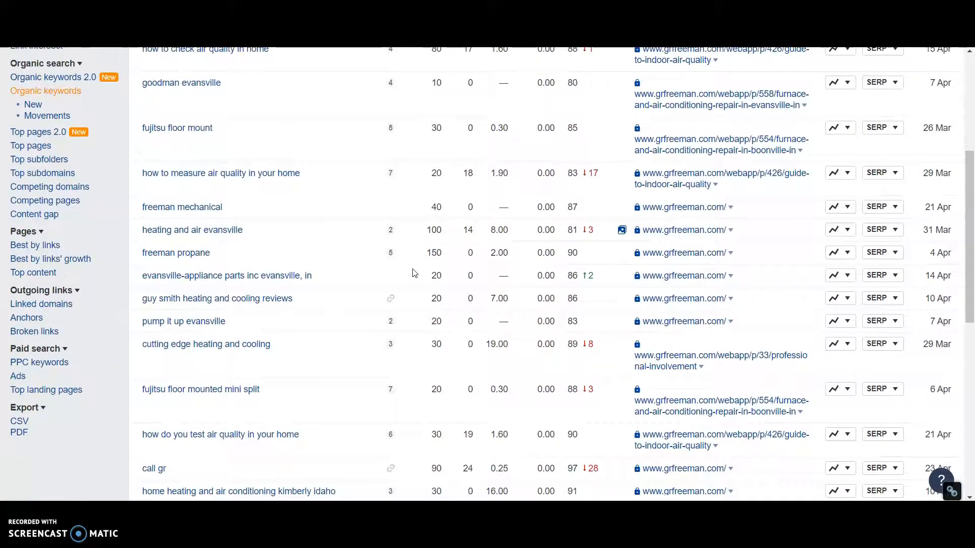
{"action": "scroll", "coordinate": [413, 272], "scroll_direction": "down", "scroll_amount": 2}
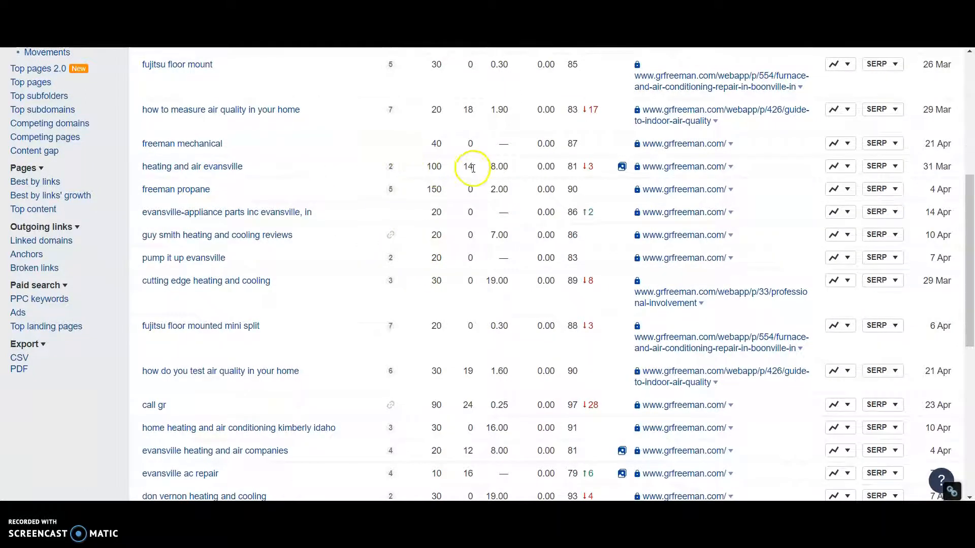
{"action": "scroll", "coordinate": [475, 172], "scroll_direction": "down", "scroll_amount": 6}
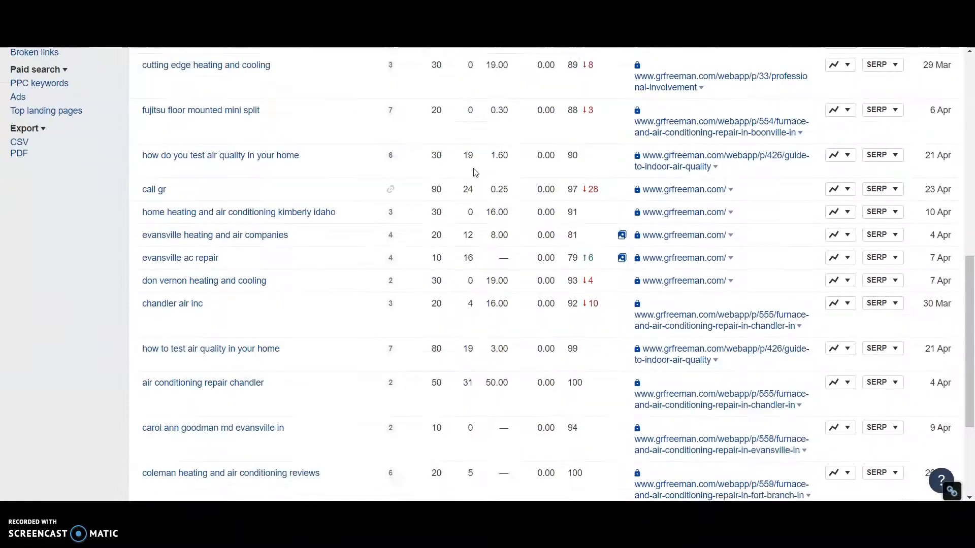
- Return to the Google results for "ac repair evansville" and open the local business listing of Brackett Heating And Air
{"action": "scroll", "coordinate": [475, 173], "scroll_direction": "down", "scroll_amount": 1}
{"action": "scroll", "coordinate": [474, 173], "scroll_direction": "up", "scroll_amount": 15}
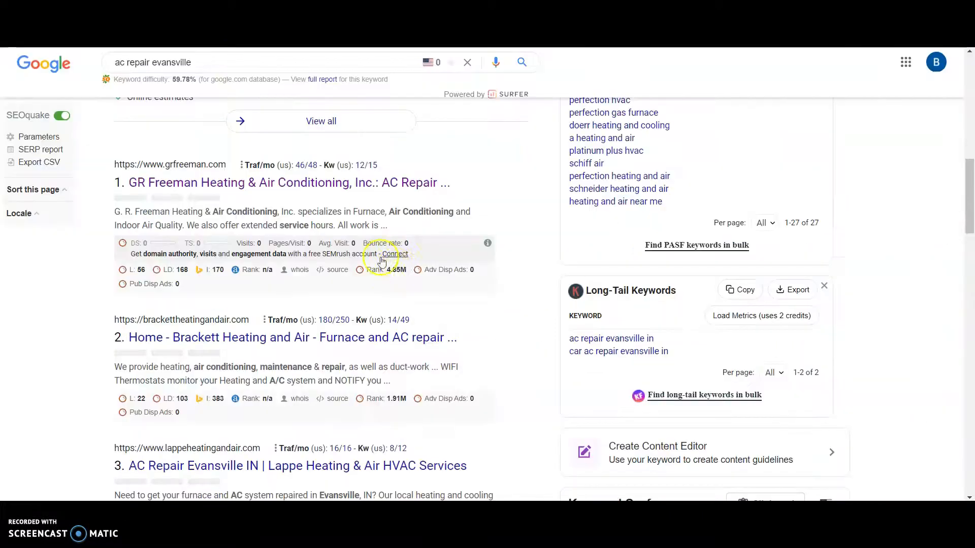
{"action": "scroll", "coordinate": [398, 272], "scroll_direction": "up", "scroll_amount": 5}
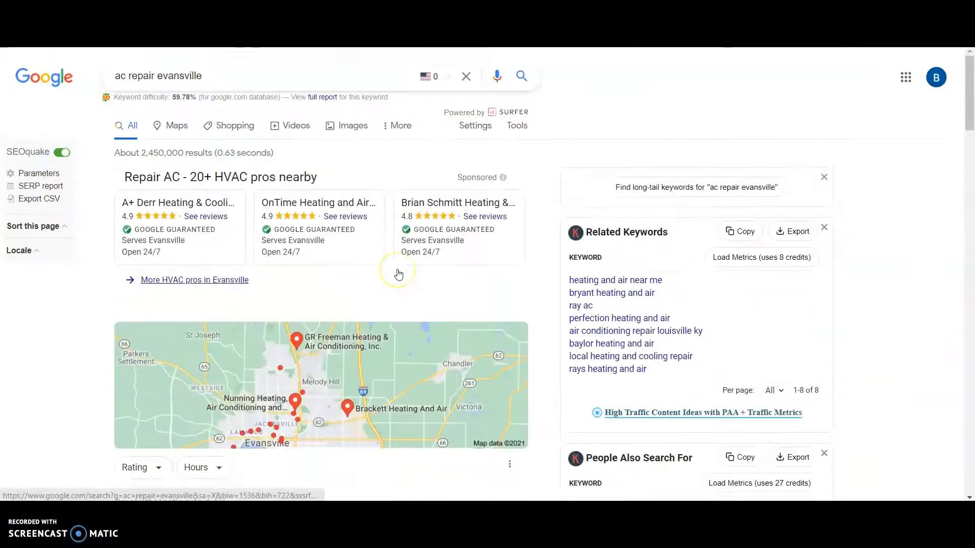
{"action": "scroll", "coordinate": [391, 269], "scroll_direction": "down", "scroll_amount": 5}
{"action": "left_click", "coordinate": [400, 307]}
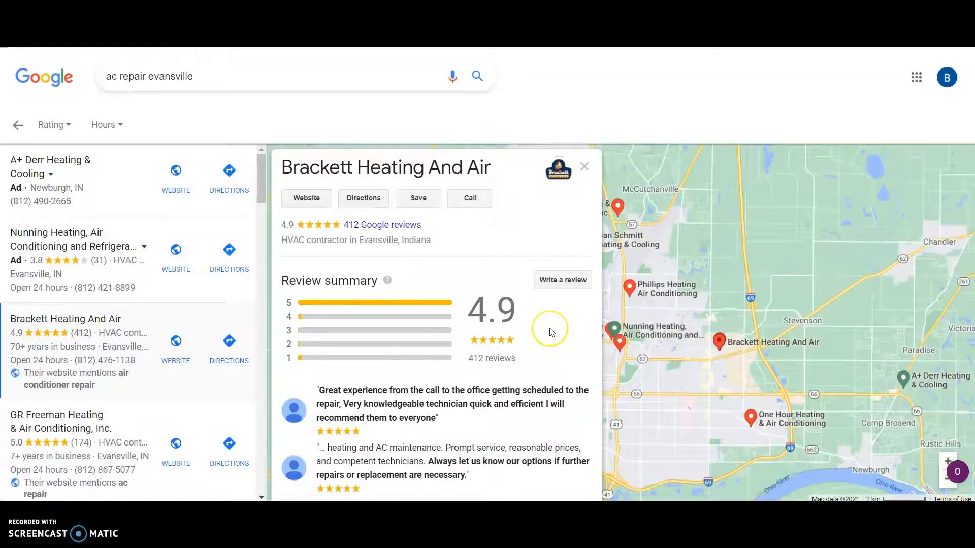
- Examine the review summary, customer reviews and contact details in the Brackett Heating And Air listing
{"action": "scroll", "coordinate": [550, 332], "scroll_direction": "down", "scroll_amount": 4}
{"action": "scroll", "coordinate": [550, 333], "scroll_direction": "up", "scroll_amount": 4}
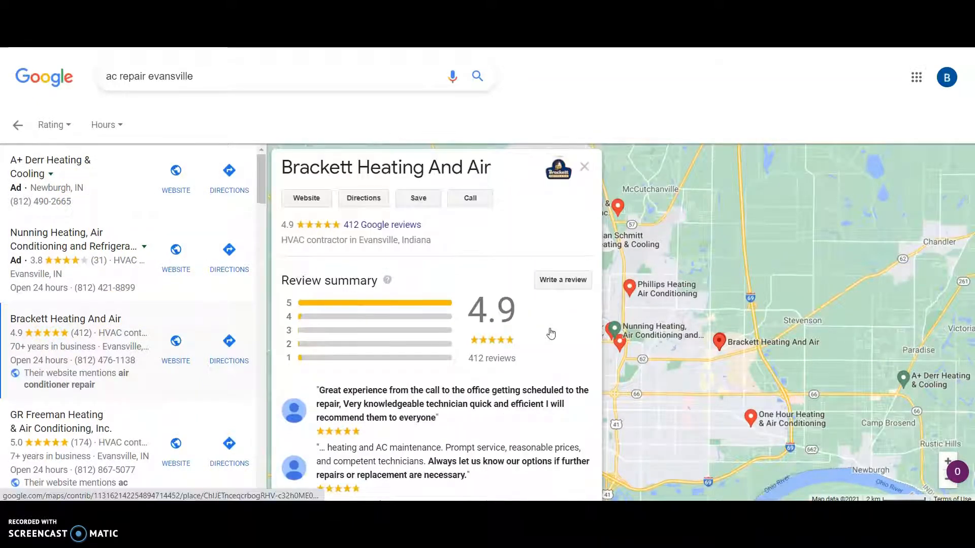
{"action": "scroll", "coordinate": [550, 332], "scroll_direction": "down", "scroll_amount": 5}
{"action": "scroll", "coordinate": [551, 332], "scroll_direction": "up", "scroll_amount": 5}
{"action": "left_click", "coordinate": [506, 213]}
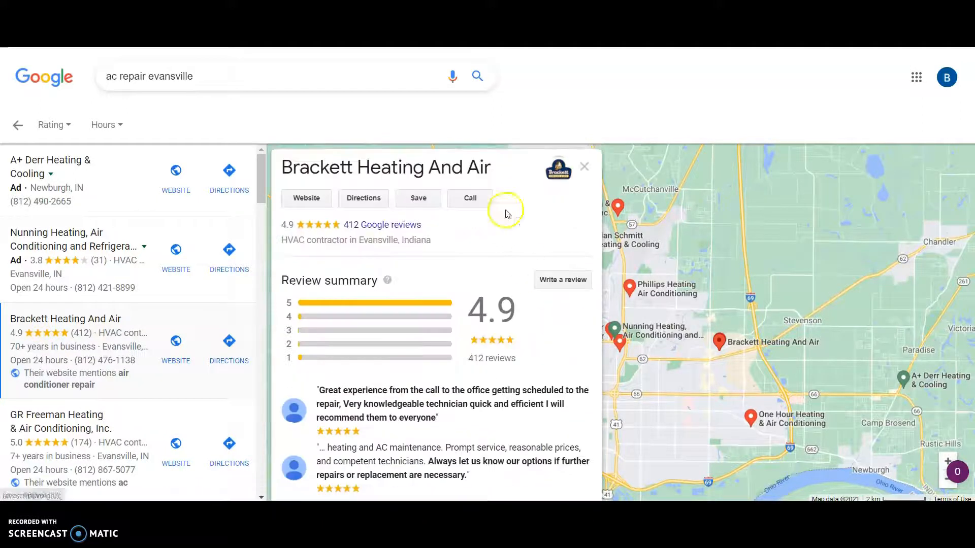
{"action": "scroll", "coordinate": [505, 211], "scroll_direction": "down", "scroll_amount": 5}
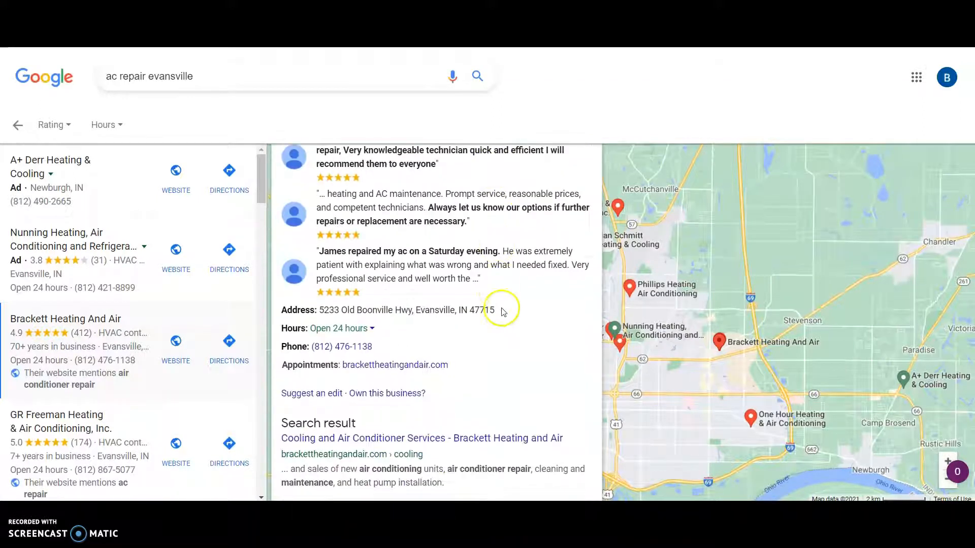
{"action": "scroll", "coordinate": [497, 299], "scroll_direction": "up", "scroll_amount": 5}
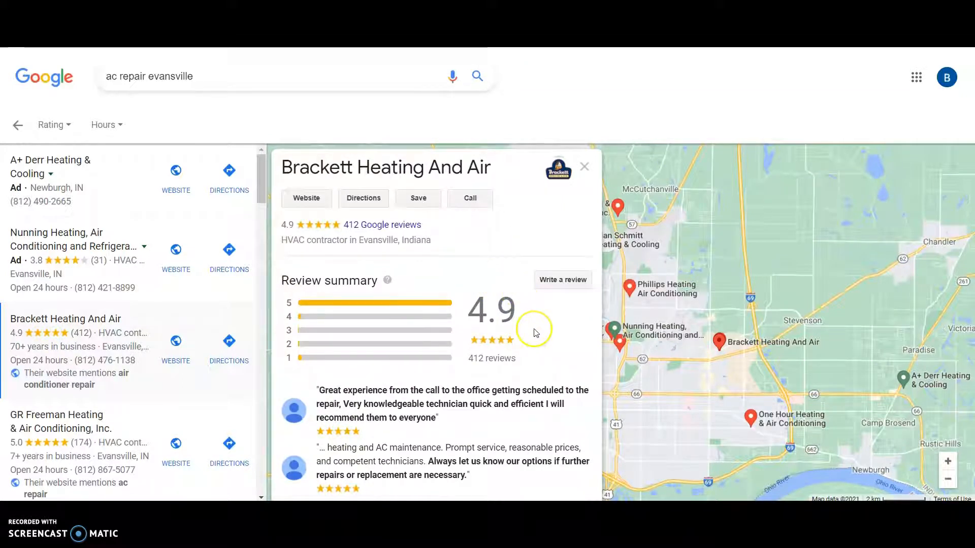
- Look through the search result, questions and answers, and photos further down the Brackett Heating And Air listing
{"action": "scroll", "coordinate": [534, 329], "scroll_direction": "down", "scroll_amount": 5}
{"action": "scroll", "coordinate": [534, 333], "scroll_direction": "down", "scroll_amount": 8}
{"action": "scroll", "coordinate": [534, 333], "scroll_direction": "up", "scroll_amount": 10}
{"action": "scroll", "coordinate": [534, 333], "scroll_direction": "down", "scroll_amount": 5}
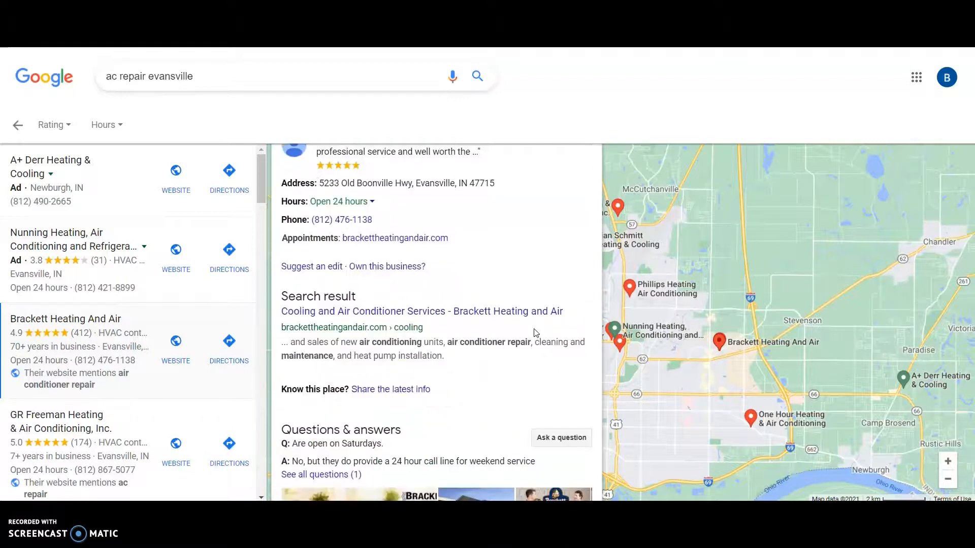
{"action": "scroll", "coordinate": [533, 328], "scroll_direction": "down", "scroll_amount": 3}
{"action": "scroll", "coordinate": [528, 326], "scroll_direction": "down", "scroll_amount": 3}
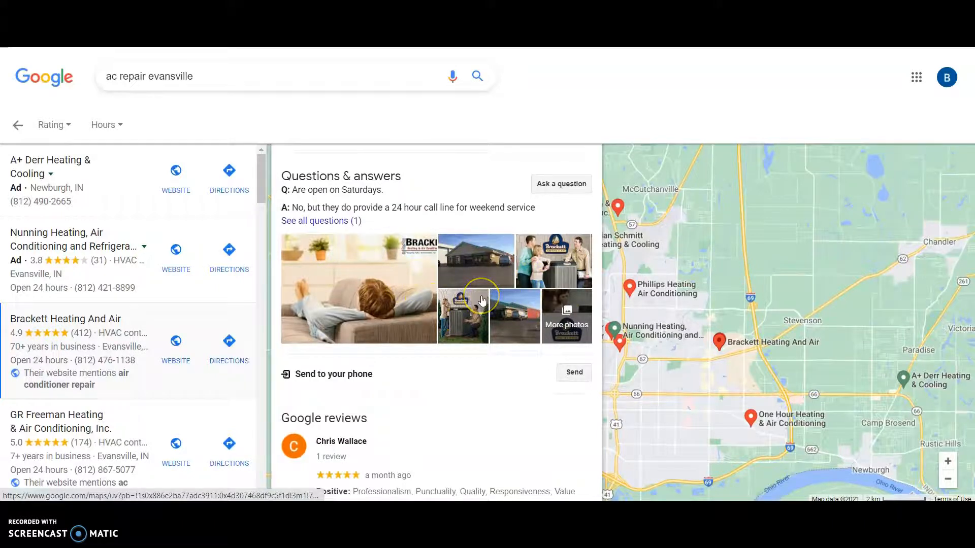
{"action": "scroll", "coordinate": [446, 325], "scroll_direction": "up", "scroll_amount": 5}
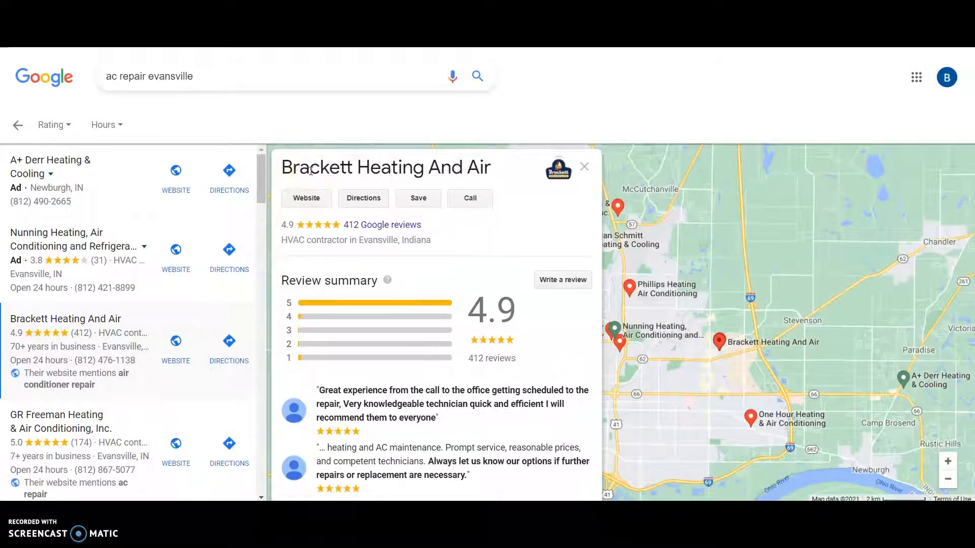
- Highlight the business name "Brackett Heating And Air" in the listing and review its address, hours and phone details
{"action": "left_click_drag", "start_coordinate": [283, 165], "coordinate": [502, 167]}
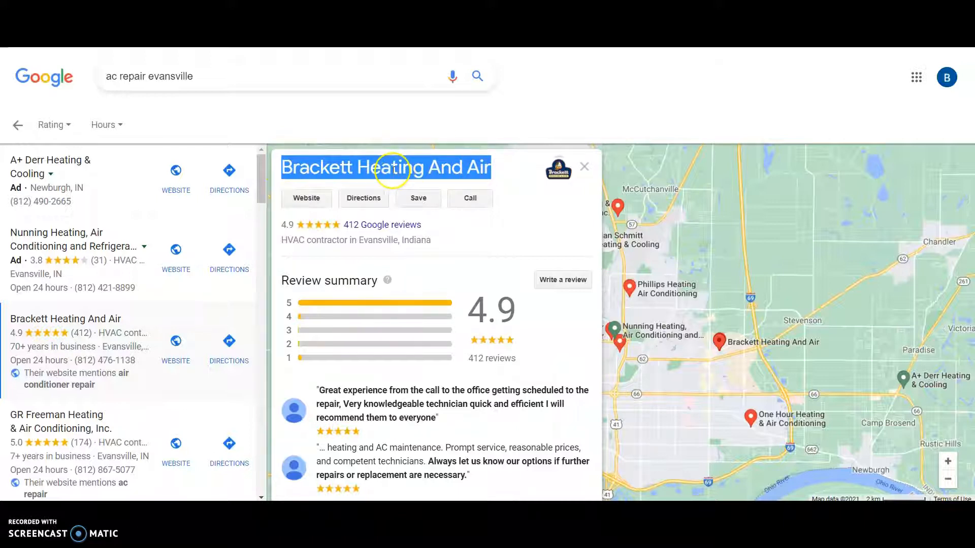
{"action": "scroll", "coordinate": [411, 170], "scroll_direction": "down", "scroll_amount": 6}
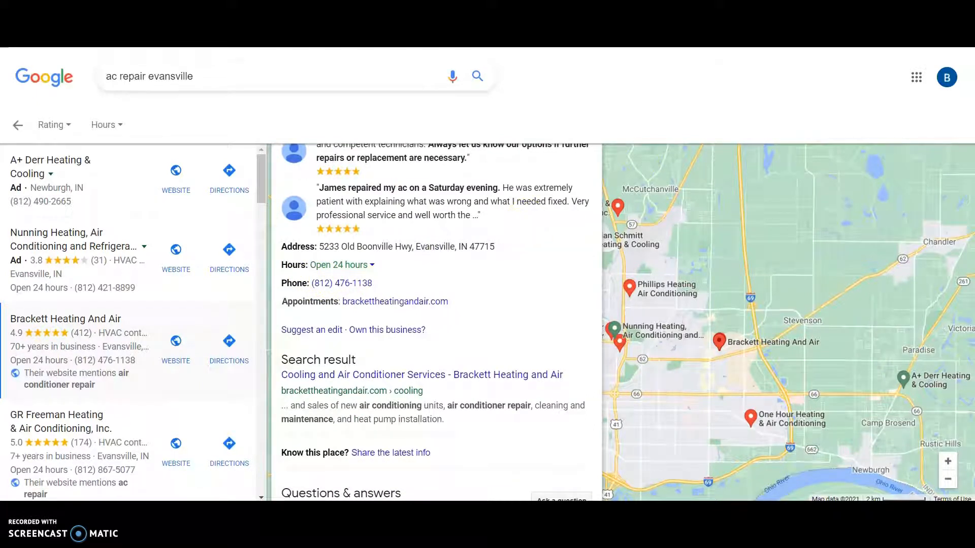
- Switch to Local Citation Finder, open the Brackett Heating And Air search and examine its highest-authority citation sources
{"action": "key", "text": "ctrl+Tab"}
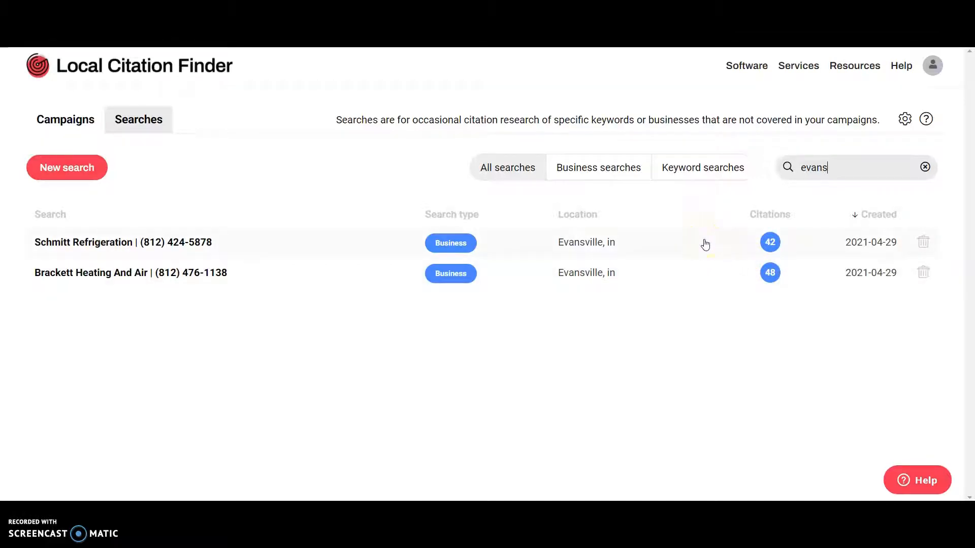
{"action": "left_click", "coordinate": [709, 263]}
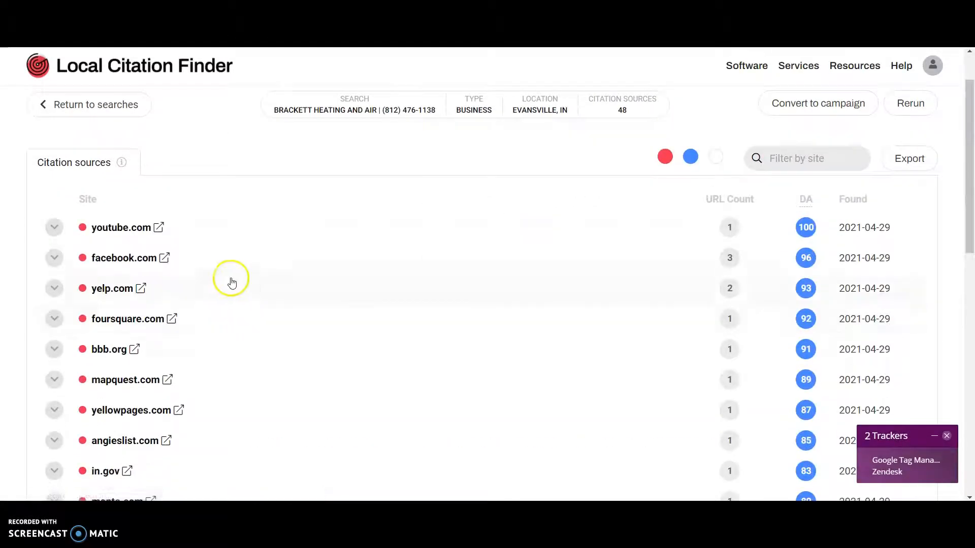
{"action": "scroll", "coordinate": [228, 274], "scroll_direction": "down", "scroll_amount": 2}
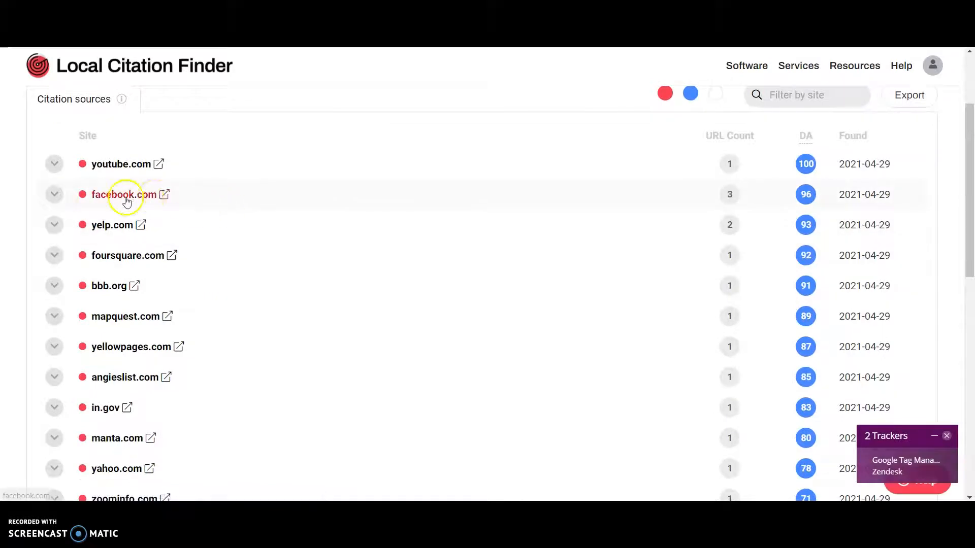
{"action": "scroll", "coordinate": [376, 226], "scroll_direction": "down", "scroll_amount": 1}
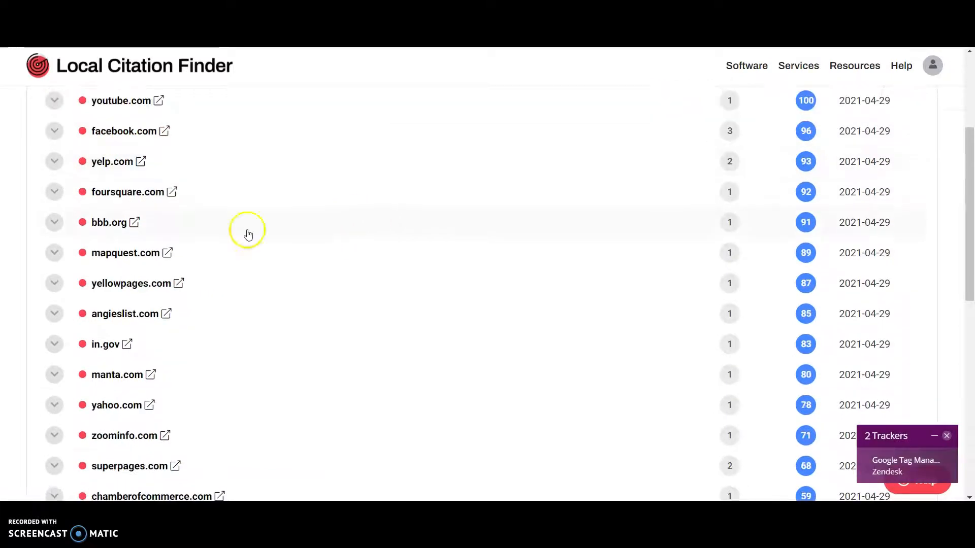
{"action": "scroll", "coordinate": [246, 245], "scroll_direction": "down", "scroll_amount": 2}
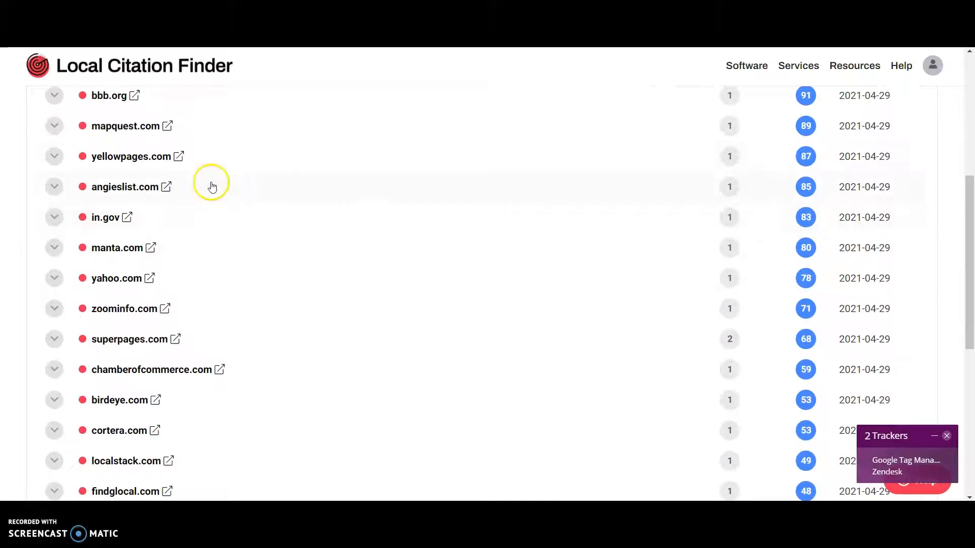
{"action": "scroll", "coordinate": [224, 217], "scroll_direction": "down", "scroll_amount": 2}
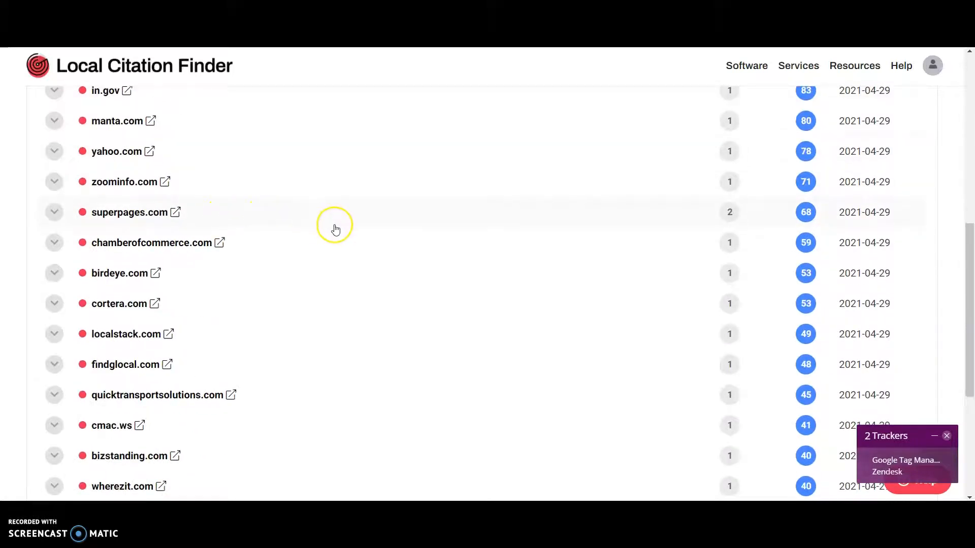
- Check the lower-authority citation sources of Brackett Heating And Air and review the list again from its beginning
{"action": "scroll", "coordinate": [333, 225], "scroll_direction": "down", "scroll_amount": 4}
{"action": "scroll", "coordinate": [333, 227], "scroll_direction": "up", "scroll_amount": 9}
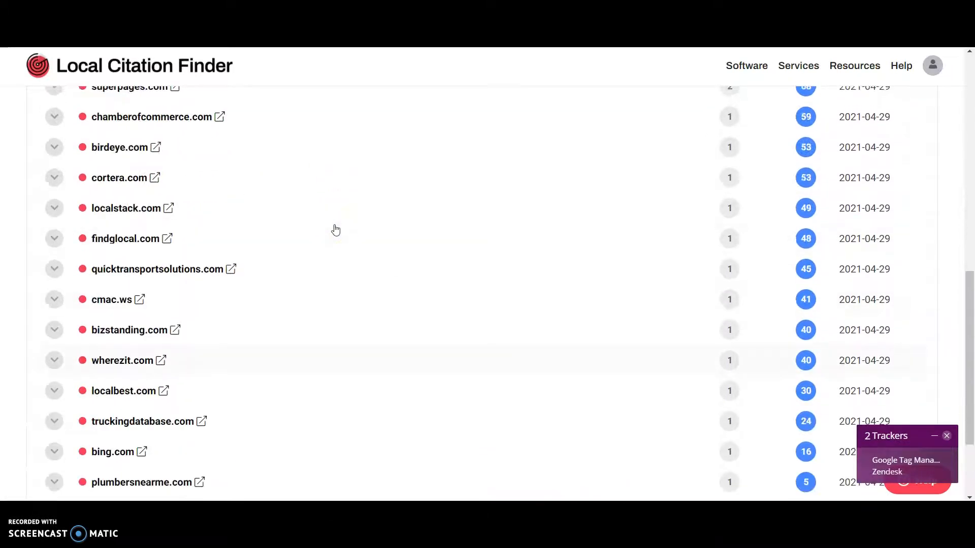
{"action": "scroll", "coordinate": [435, 240], "scroll_direction": "up", "scroll_amount": 2}
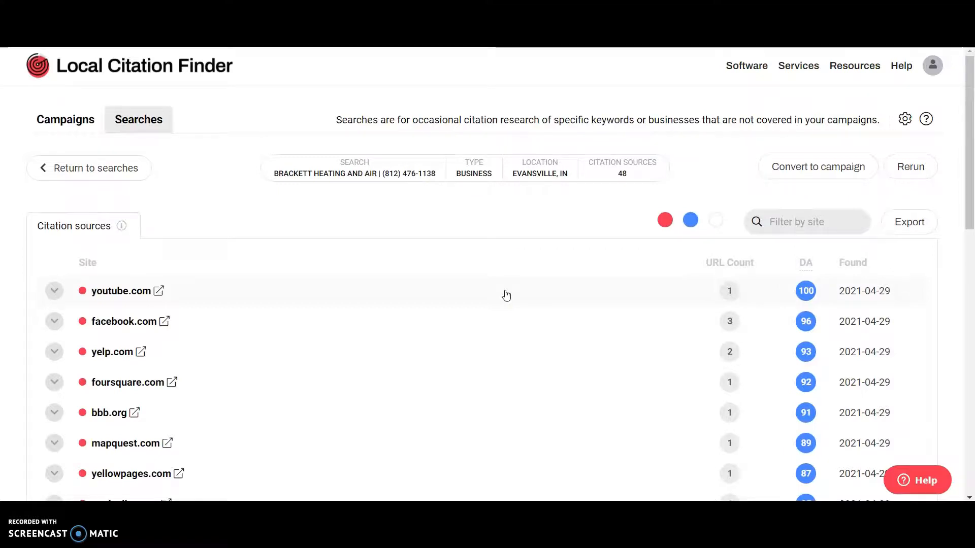
{"action": "scroll", "coordinate": [655, 310], "scroll_direction": "down", "scroll_amount": 3}
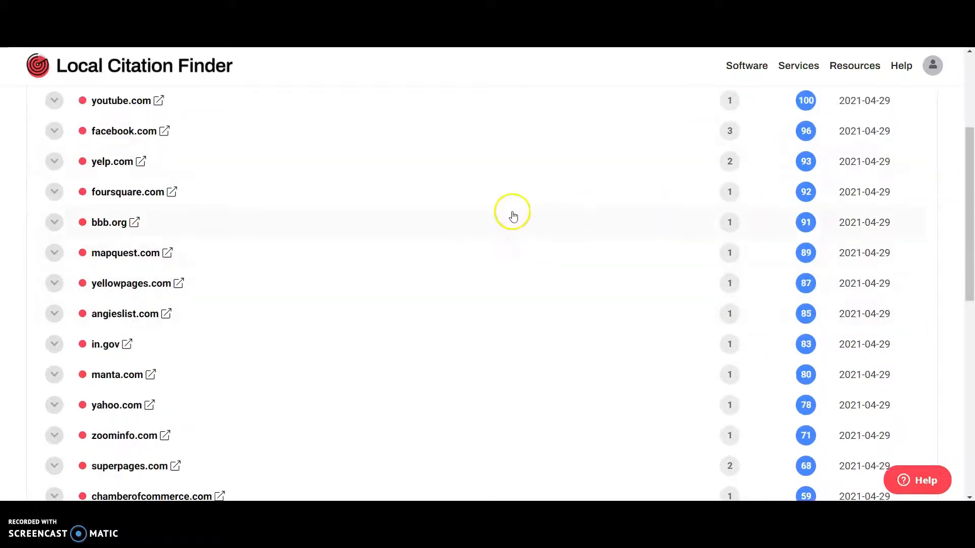
{"action": "scroll", "coordinate": [515, 215], "scroll_direction": "up", "scroll_amount": 3}
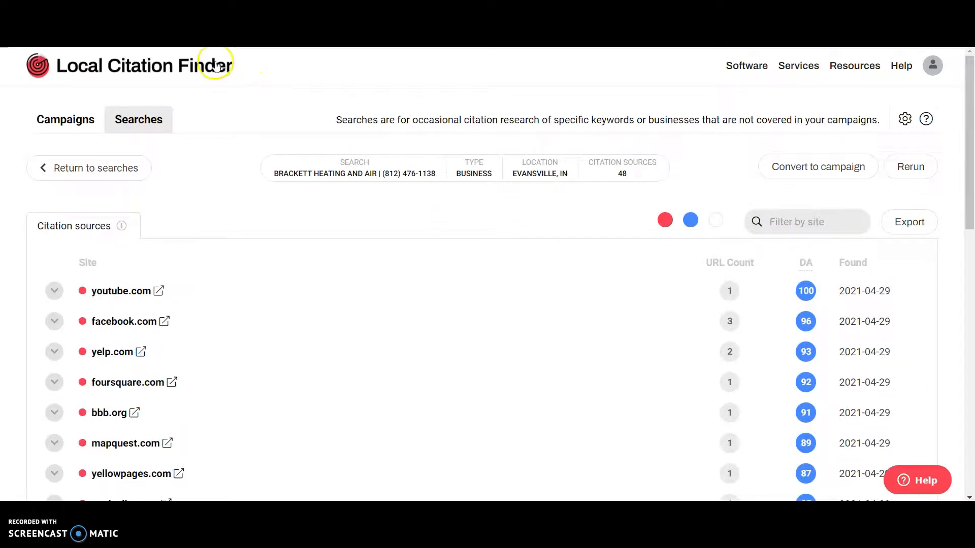